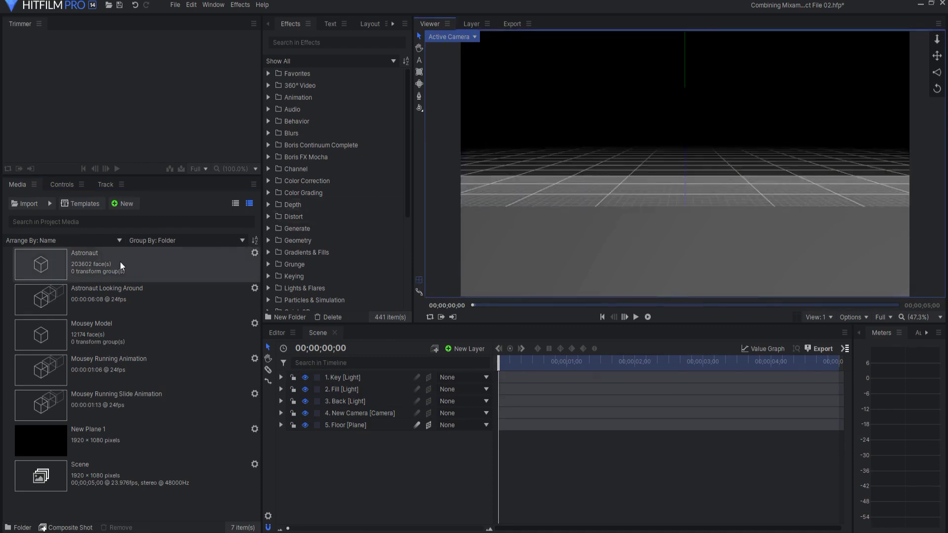
Add the Astronaut model to the scene and set its scale to 40%
left_click_drag(81, 264, 347, 417)
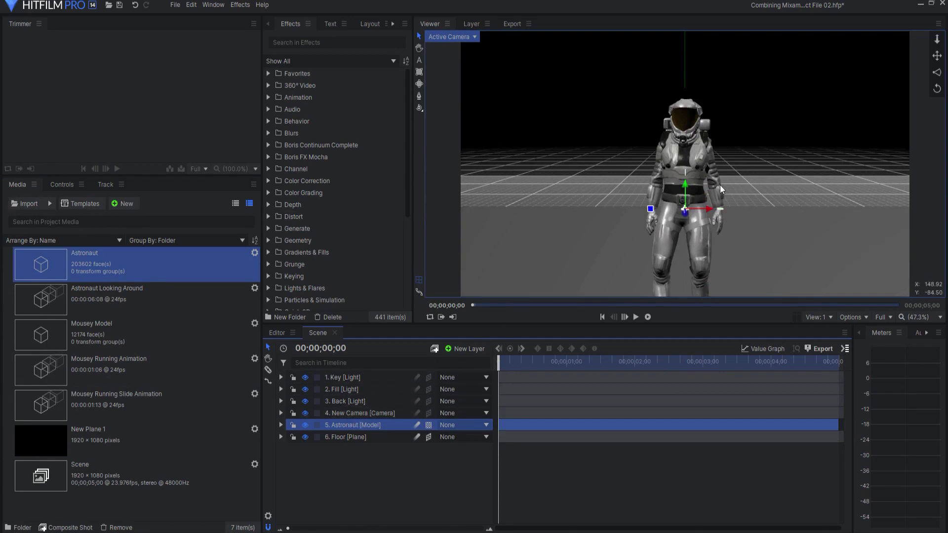
left_click(451, 36)
left_click(454, 74)
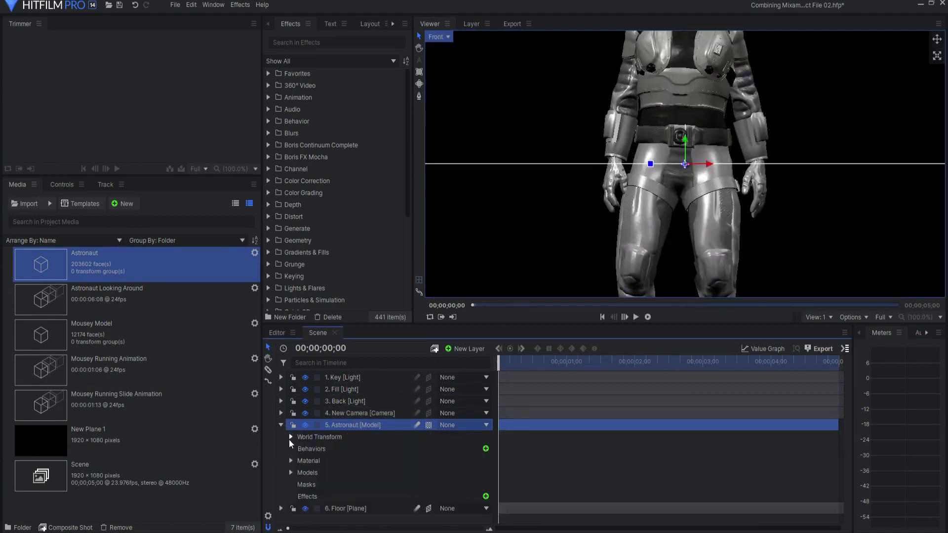
left_click(437, 37)
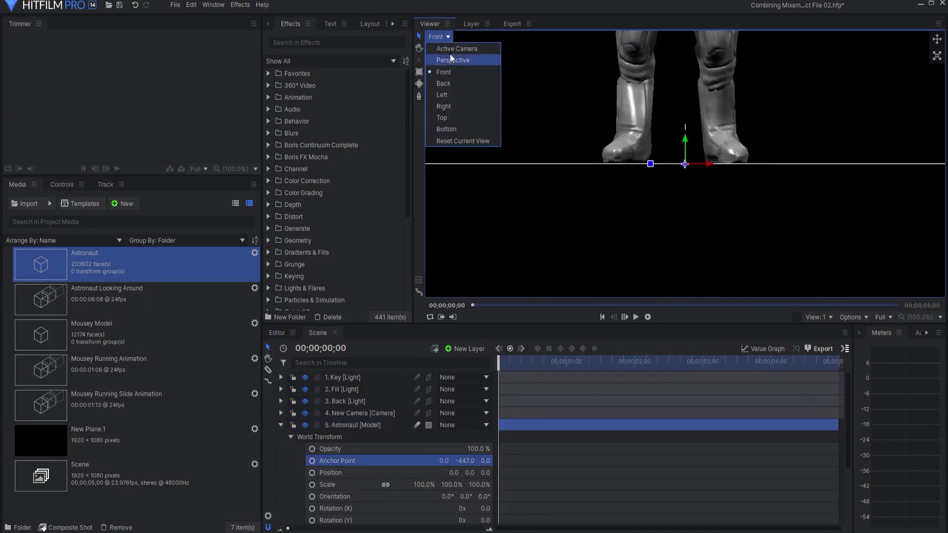
left_click(450, 52)
left_click(428, 484)
type("40")
key("Return")
Apply the Astronaut Looking Around animation to the Astronaut model's Animations
left_click(291, 437)
left_click(291, 473)
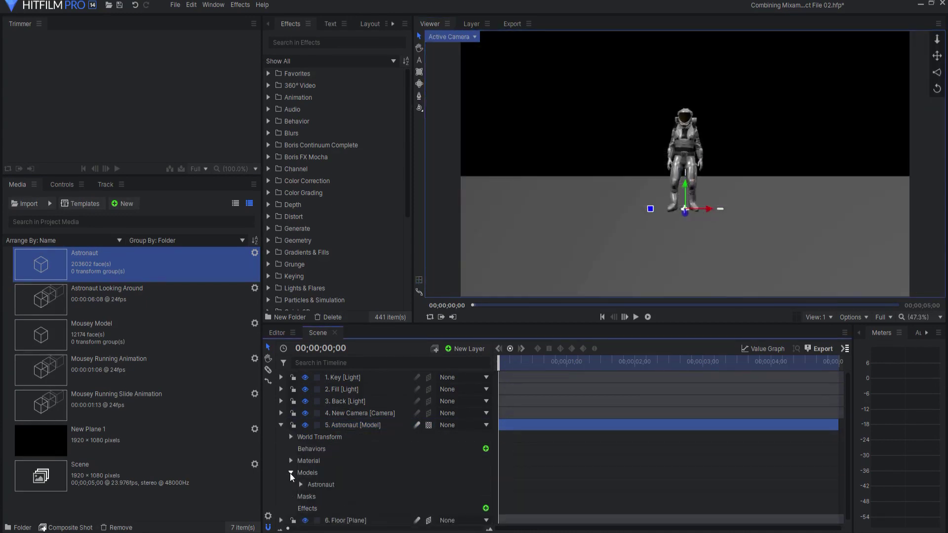
left_click(301, 485)
scroll(339, 459, "down", 1)
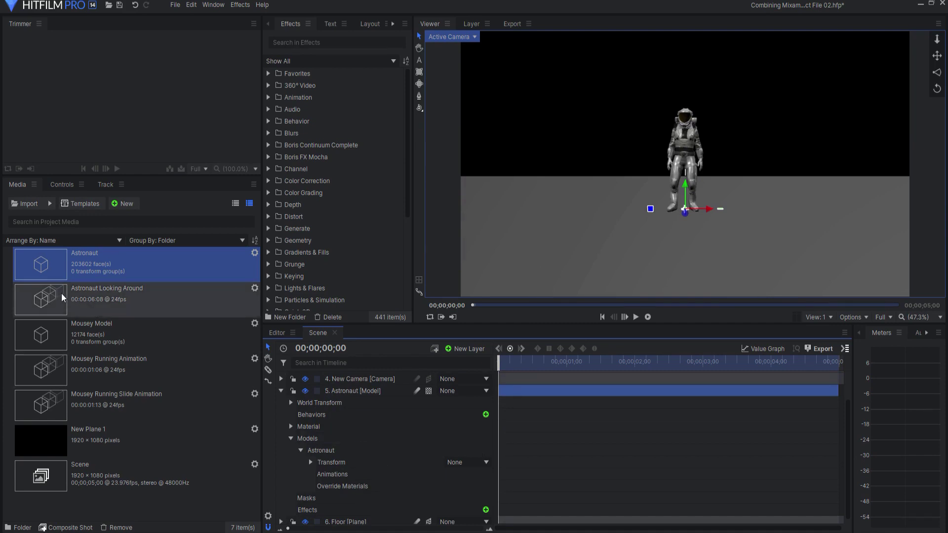
left_click_drag(67, 298, 277, 413)
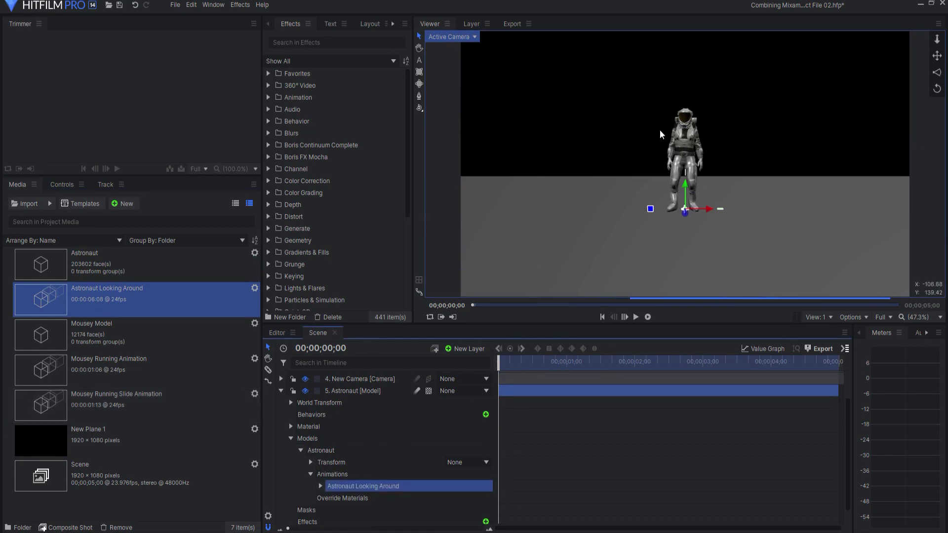
Preview the Astronaut Looking Around animation and set it to loop
left_click(636, 317)
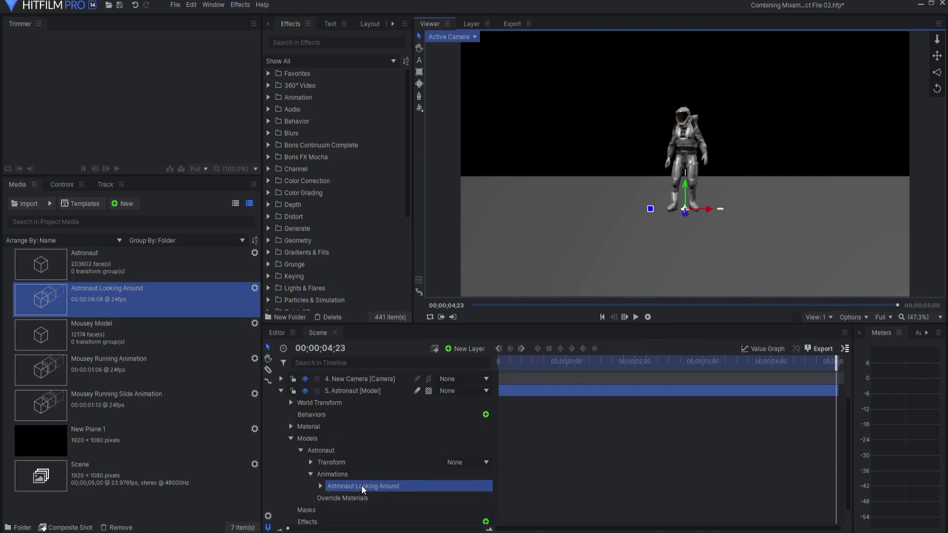
left_click(321, 486)
scroll(324, 486, "down", 2)
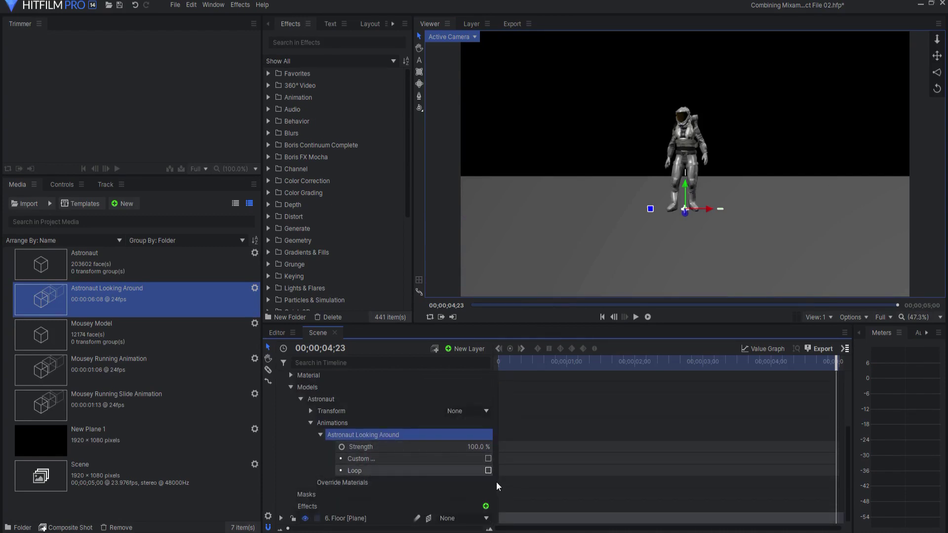
left_click(488, 471)
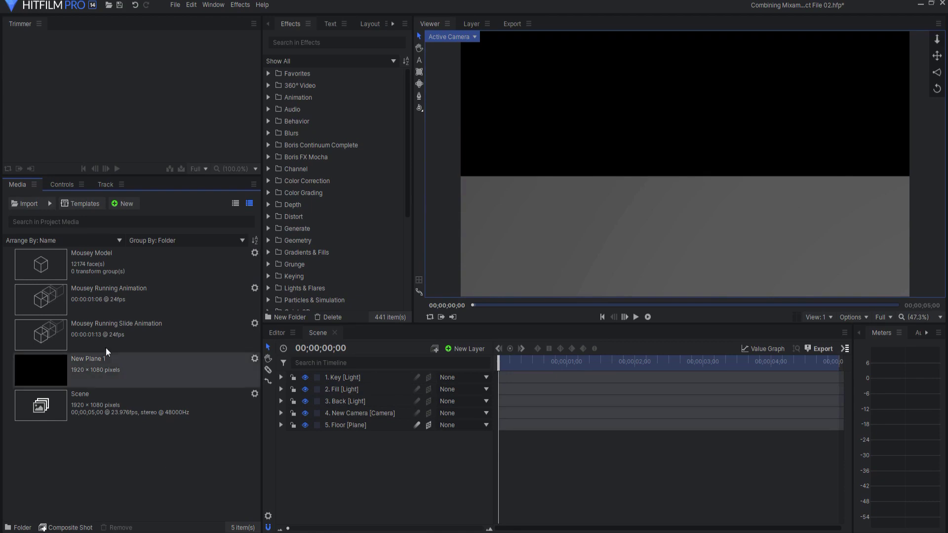
Add the Mousey Model layer, attach Mousey Running Animation to it, and preview playback
left_click(91, 258)
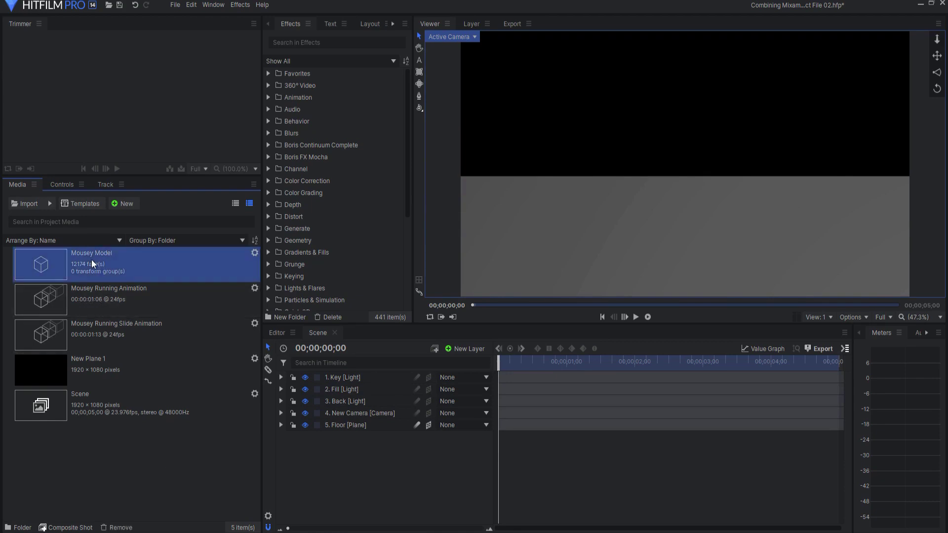
left_click_drag(84, 256, 338, 420)
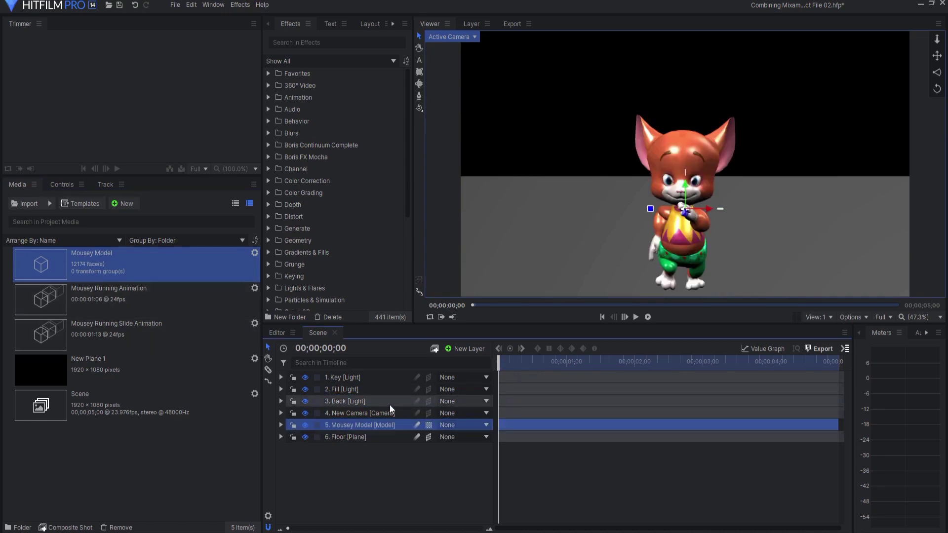
left_click(279, 425)
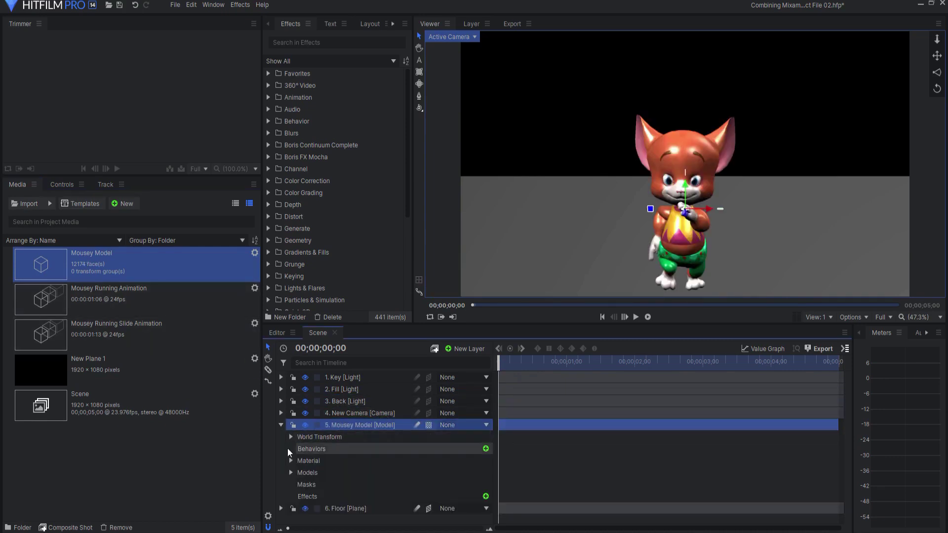
left_click(291, 473)
left_click(301, 484)
scroll(332, 488, "down", 1)
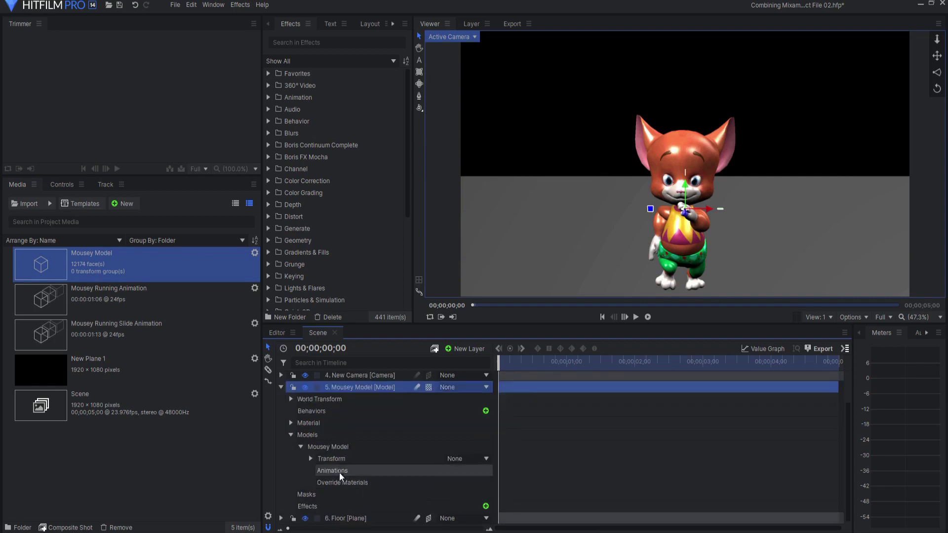
left_click_drag(101, 299, 336, 471)
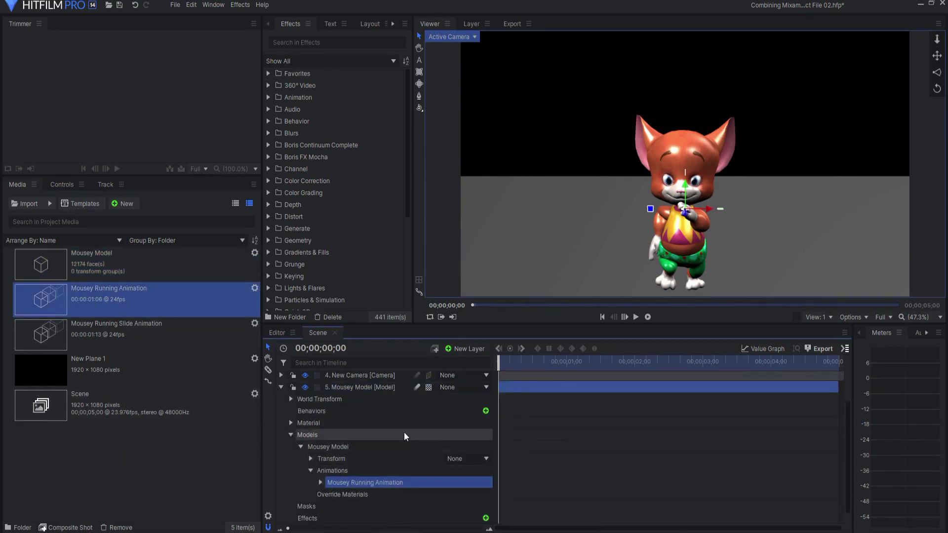
left_click(636, 317)
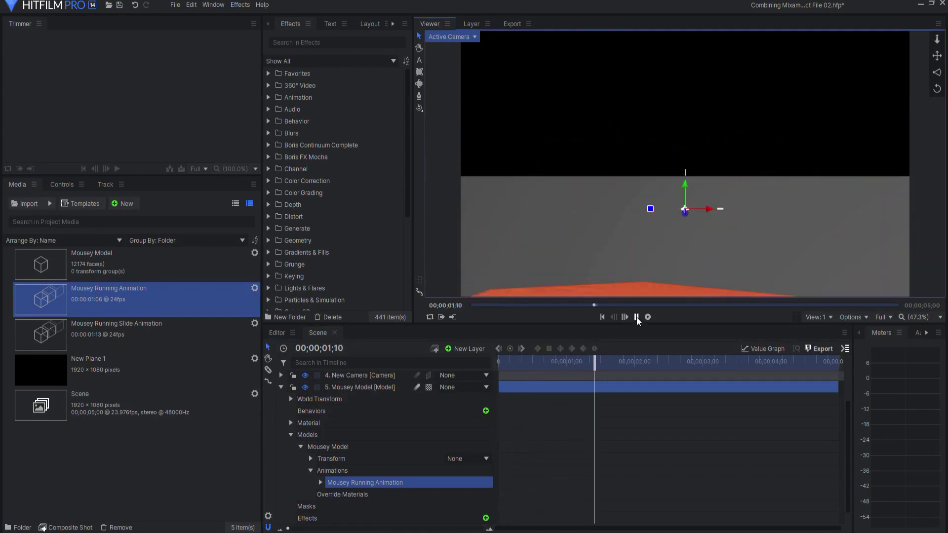
left_click(601, 318)
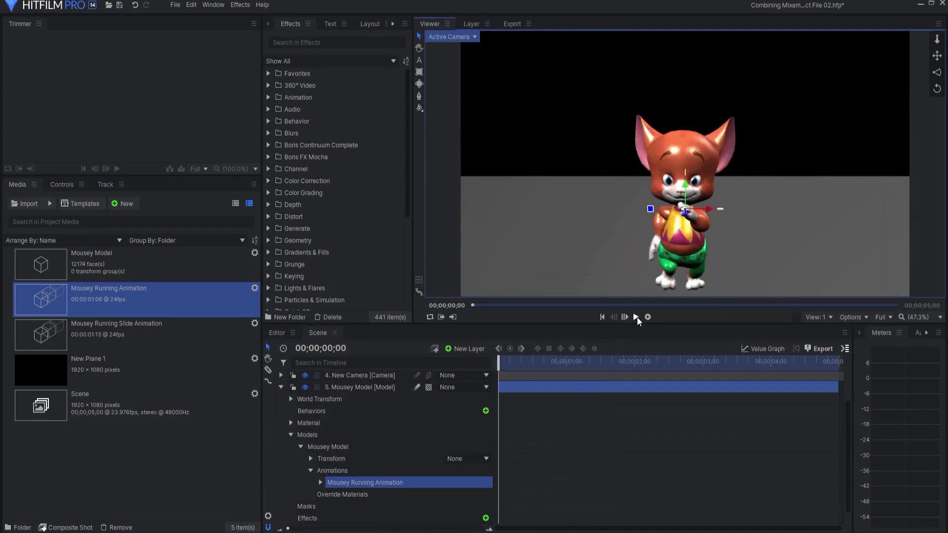
Add a new 3D point layer named 'Mousey Control'
left_click(282, 385)
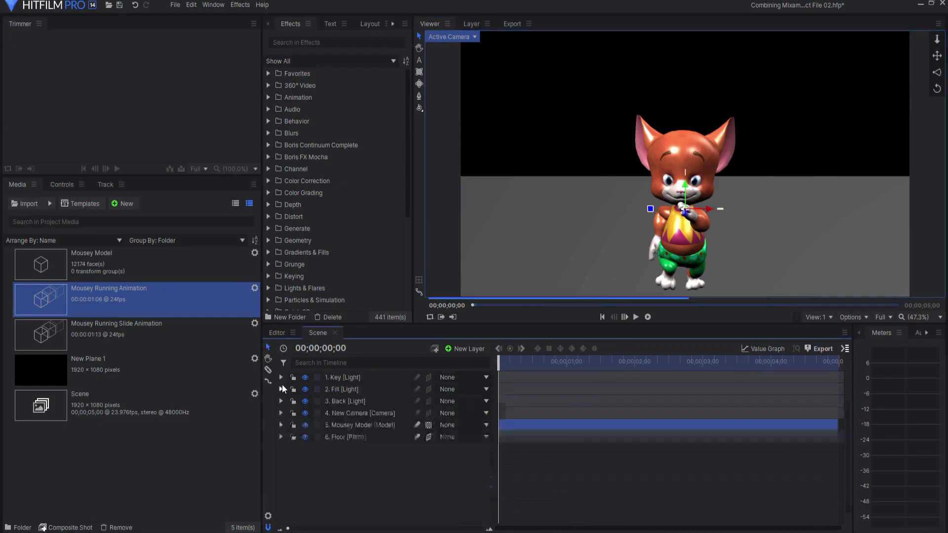
left_click(467, 348)
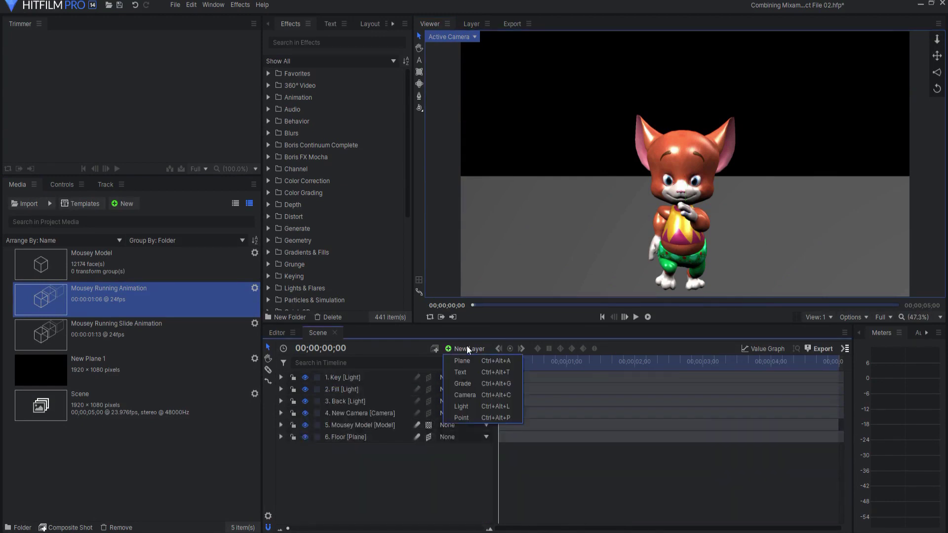
left_click(458, 420)
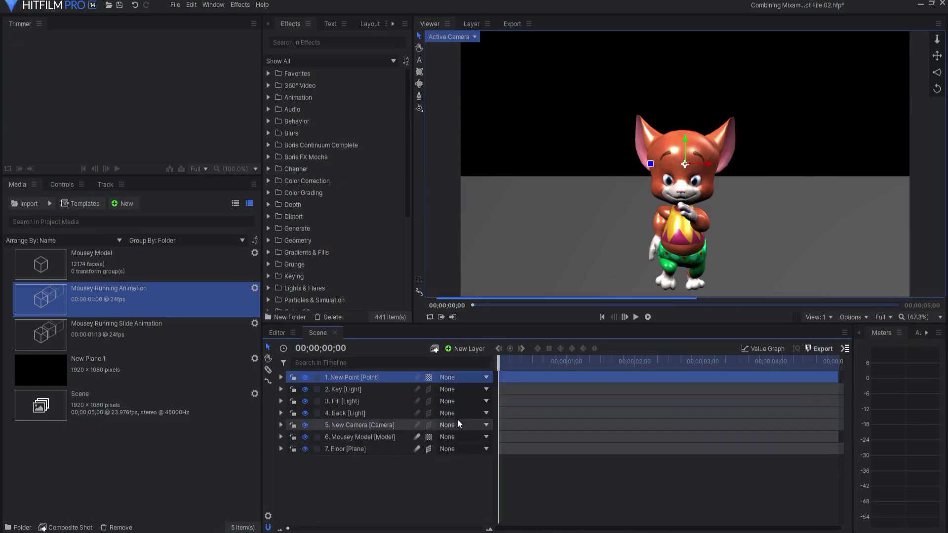
left_click(429, 378)
left_click(439, 401)
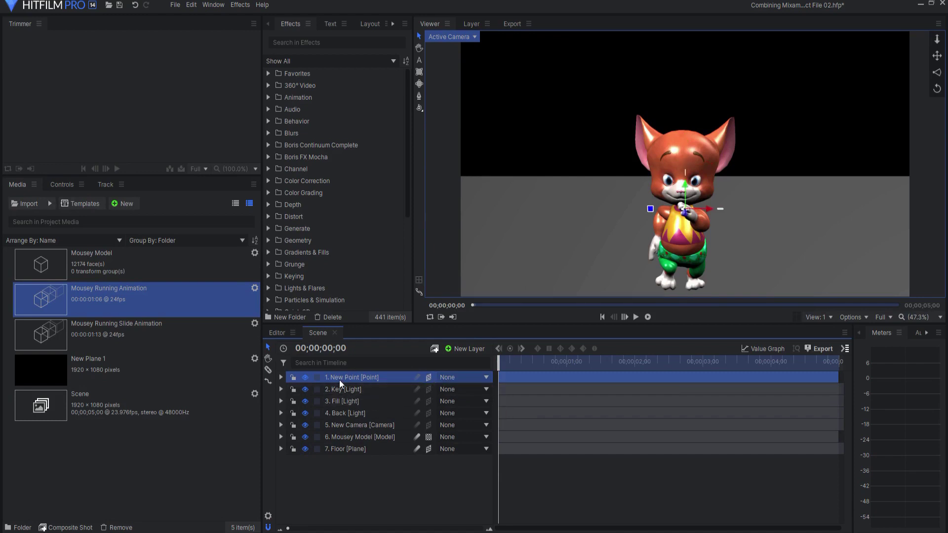
double_click(339, 379)
type("Mousey Control")
key("Return")
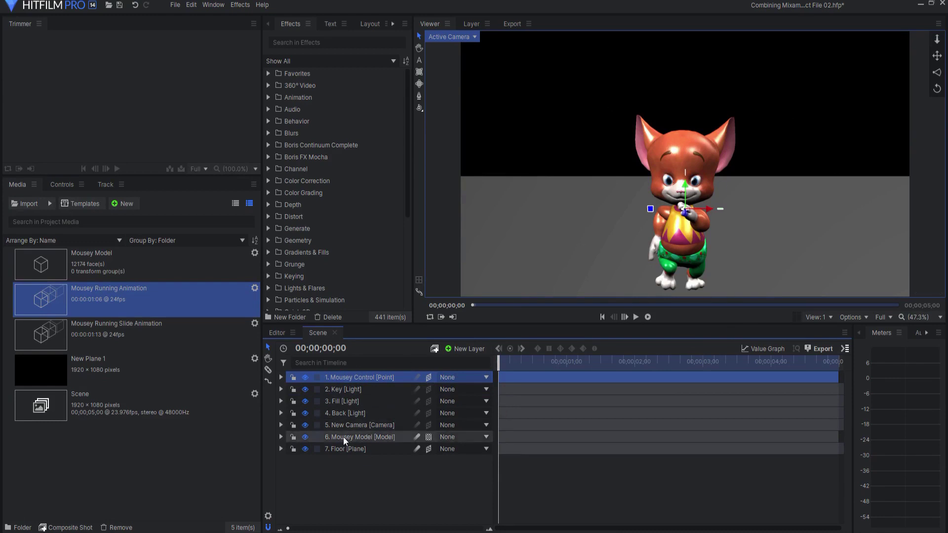
Set the Mousey Model's transform parent to Mousey Control
left_click(280, 437)
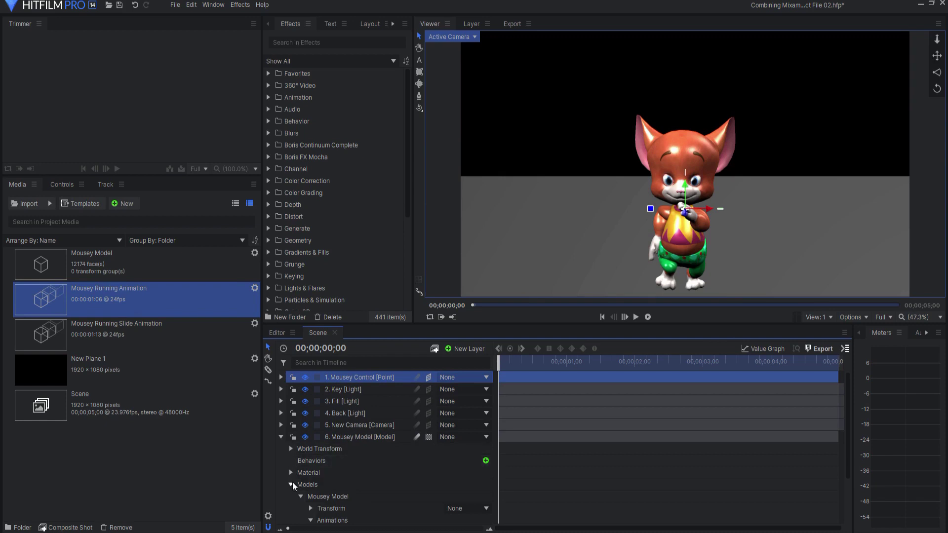
scroll(304, 496, "down", 2)
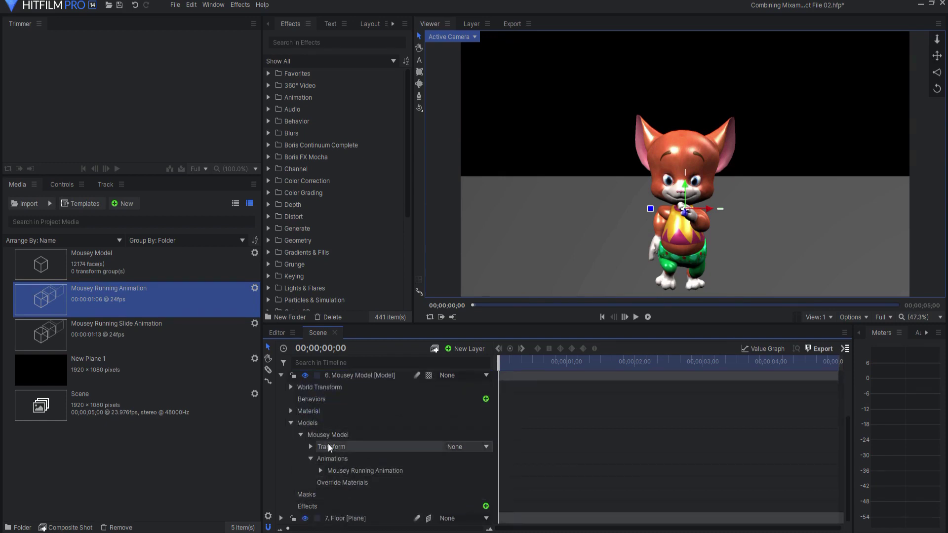
left_click(461, 446)
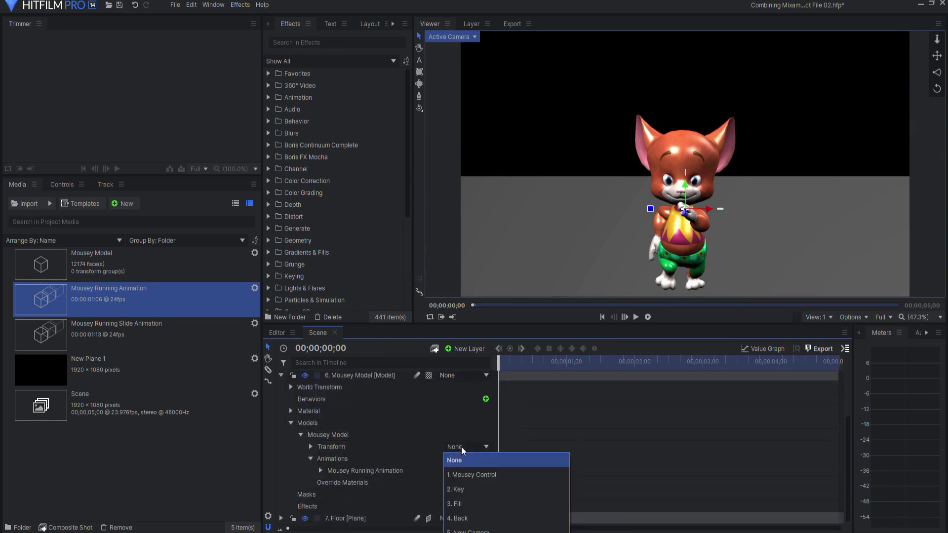
left_click(463, 474)
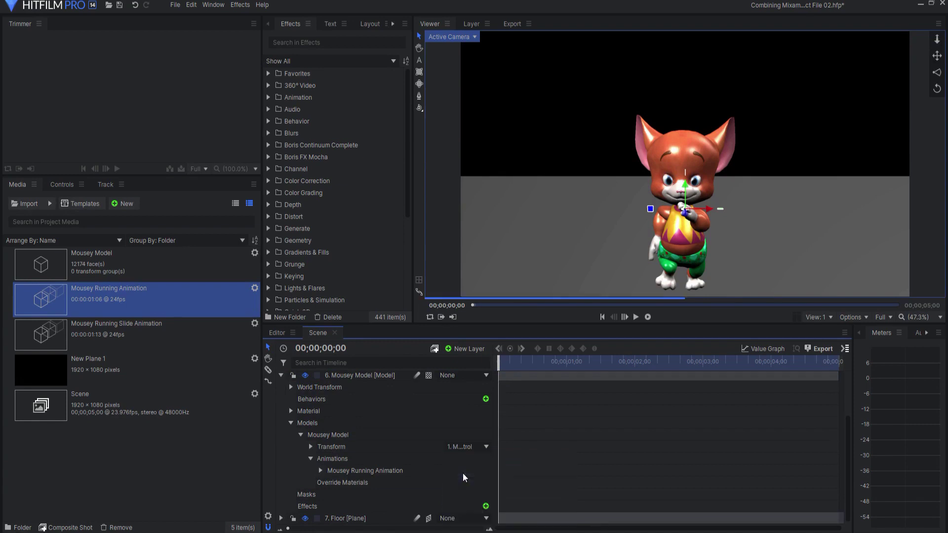
left_click(281, 375)
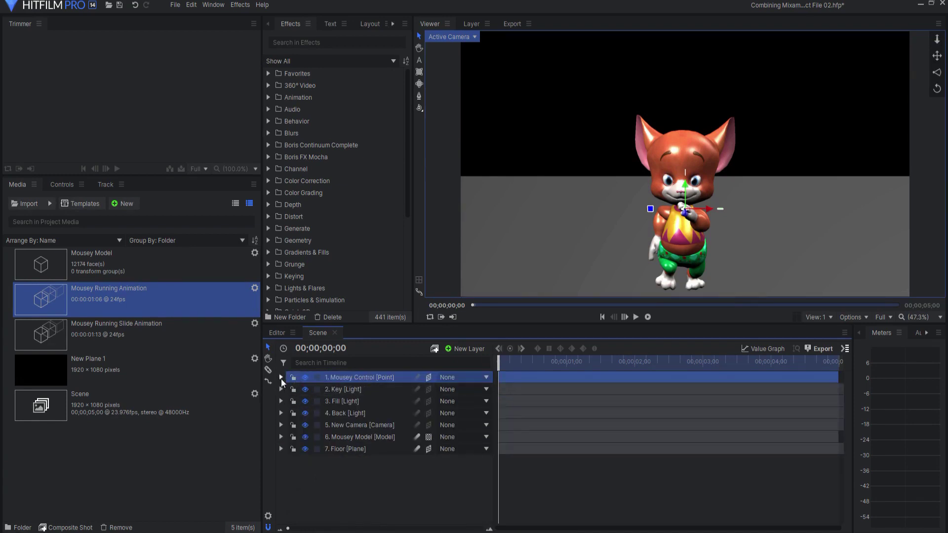
Set Mousey Control's anchor point Y to -385 and its scale to 25%
left_click(452, 37)
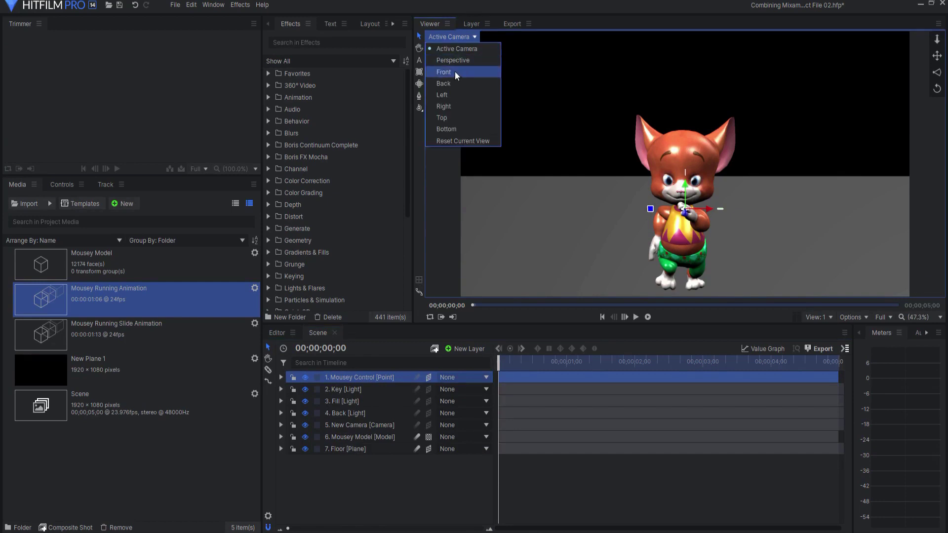
left_click(455, 71)
left_click(281, 377)
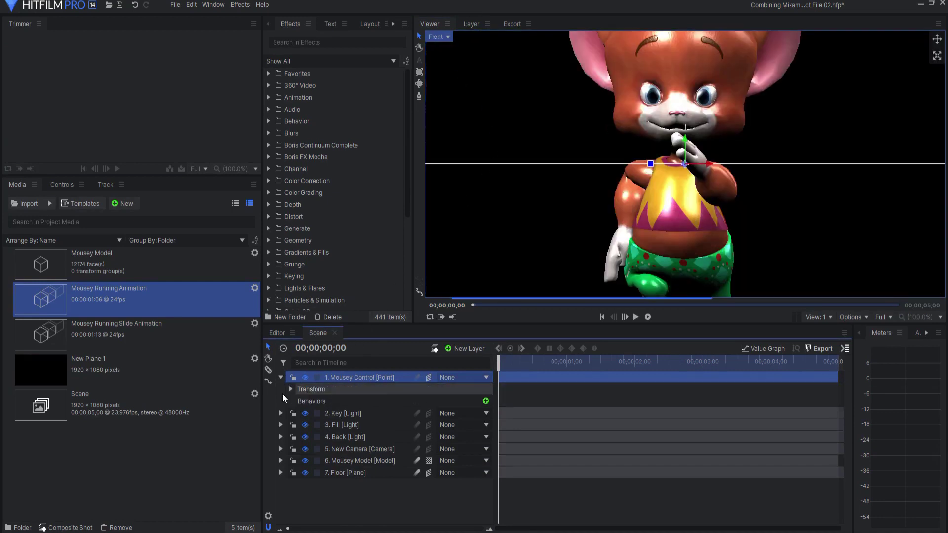
left_click(291, 389)
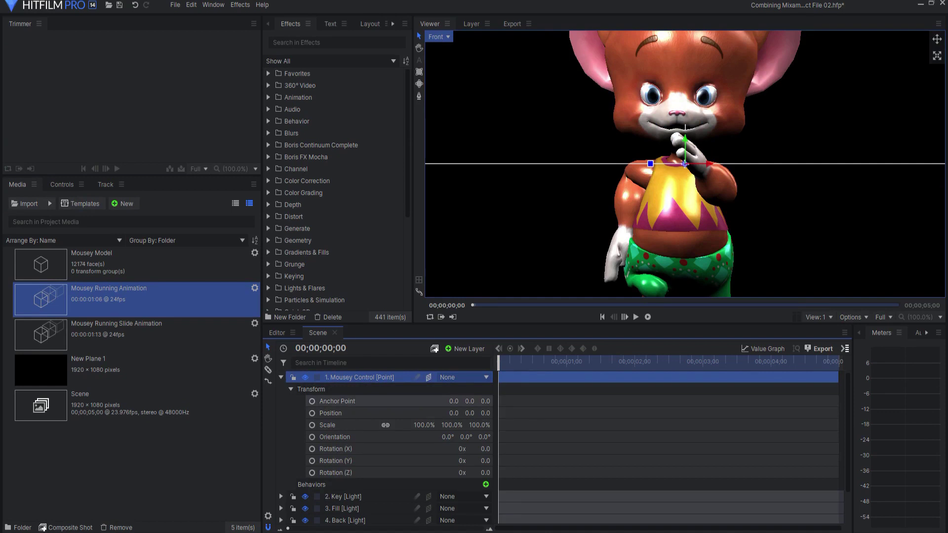
left_click_drag(470, 401, 375, 401)
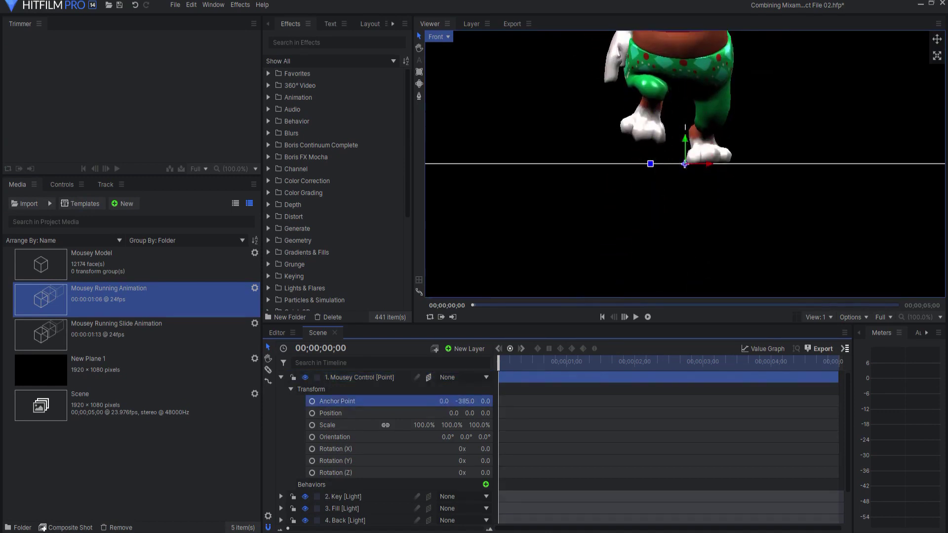
left_click(438, 38)
left_click(447, 47)
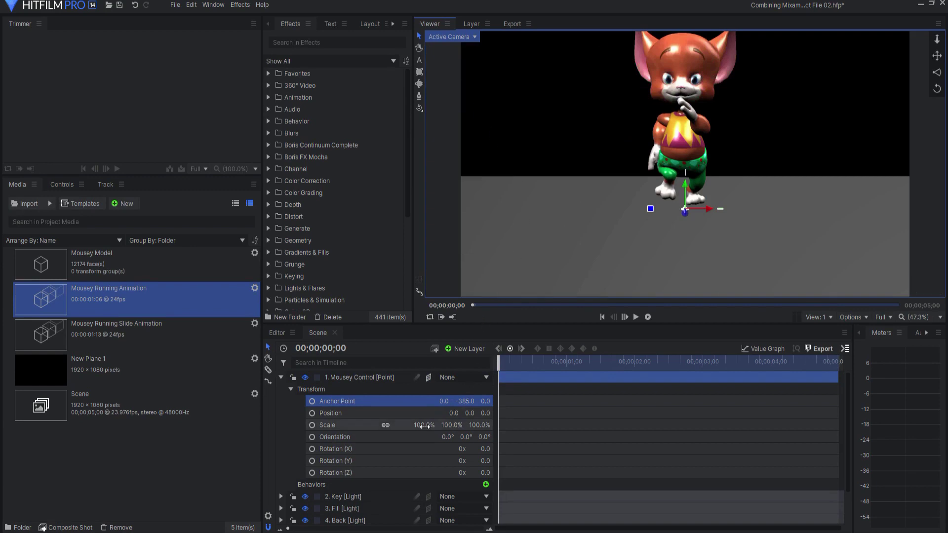
left_click(424, 426)
type("25")
key("Return")
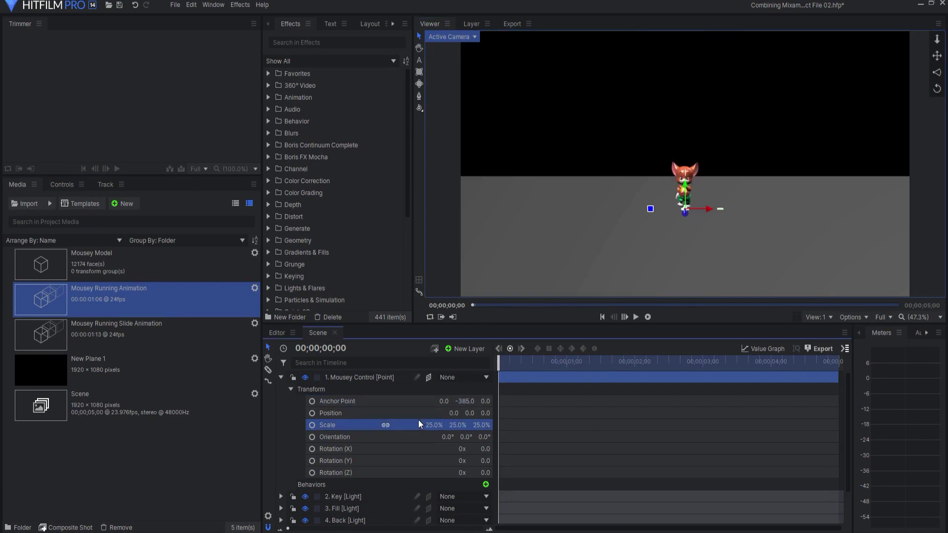
In Top view, push Mousey Control back along Z to -1085.3
left_click(451, 37)
left_click(452, 119)
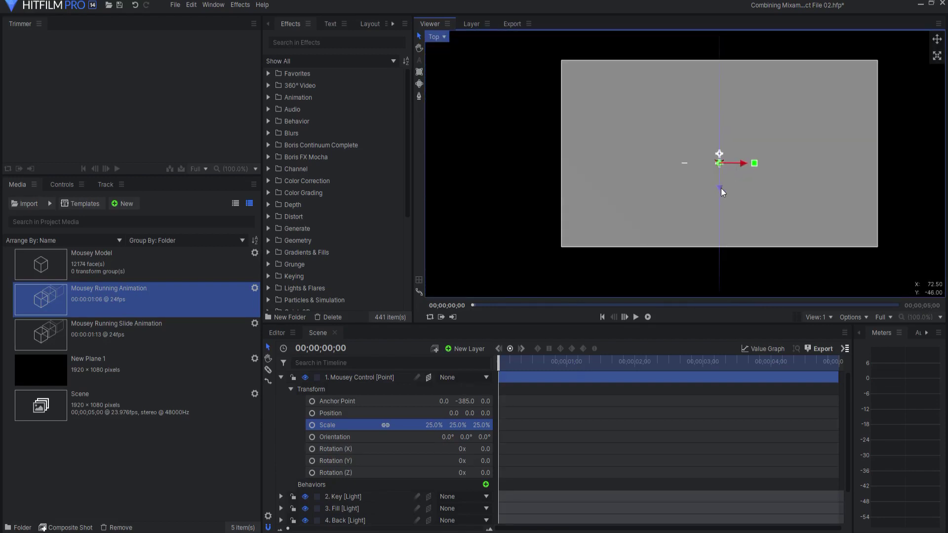
left_click(355, 378)
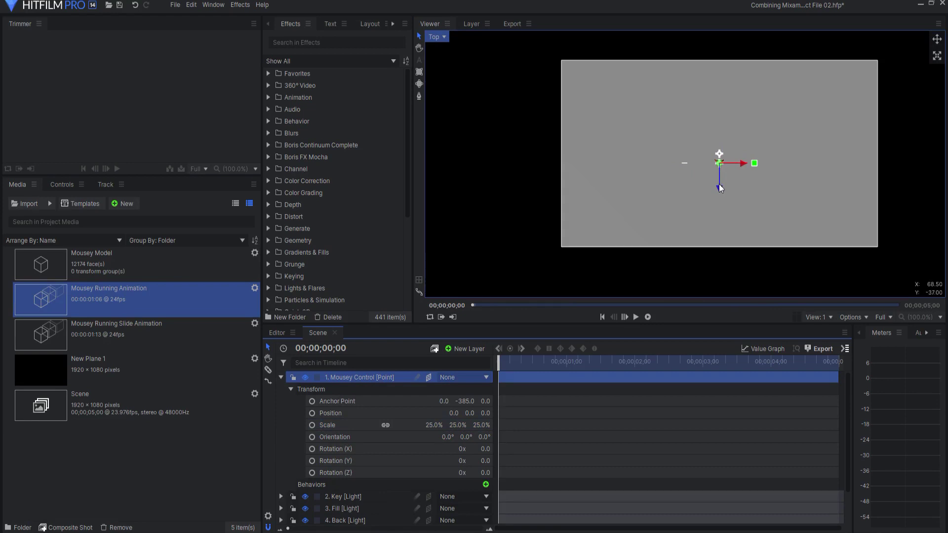
left_click_drag(721, 188, 721, 97)
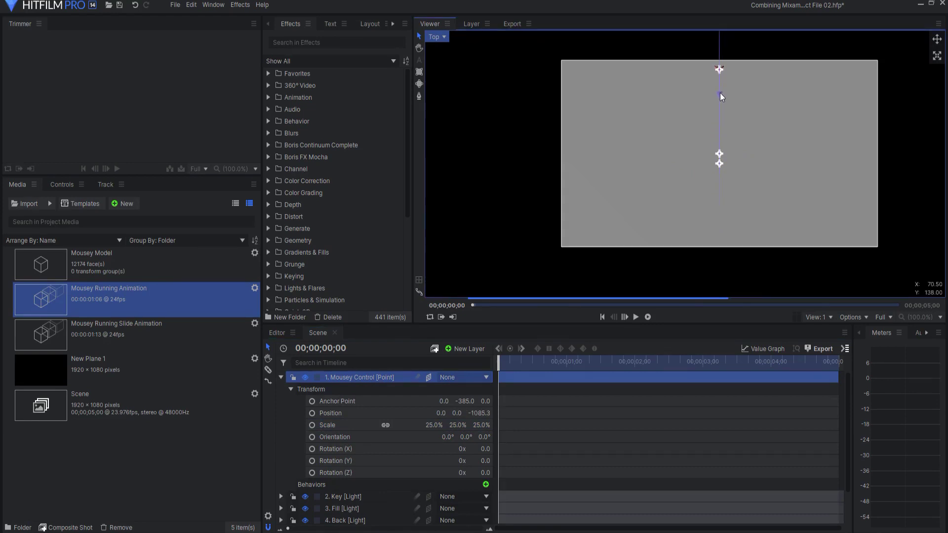
left_click(436, 37)
left_click(457, 49)
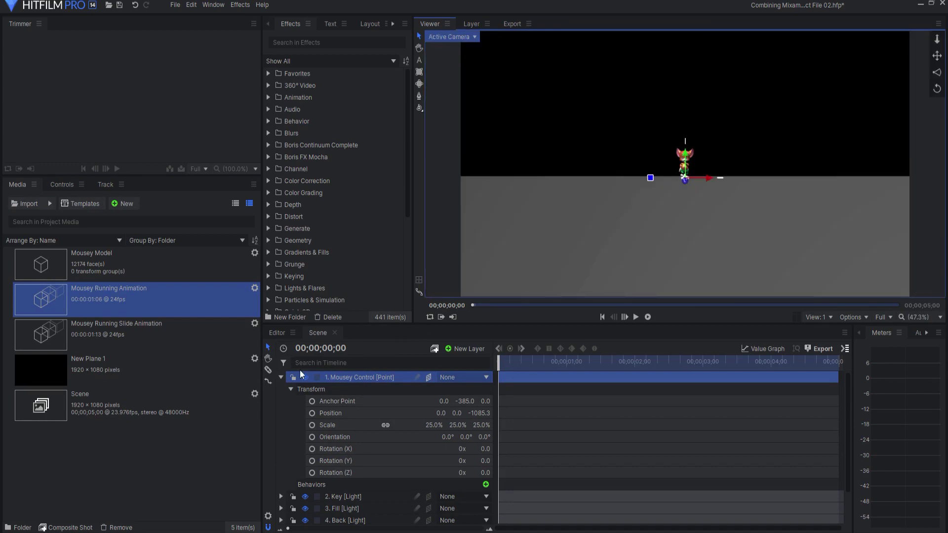
Play the scene to about two seconds to preview Mousey's run
left_click(281, 377)
left_click(334, 507)
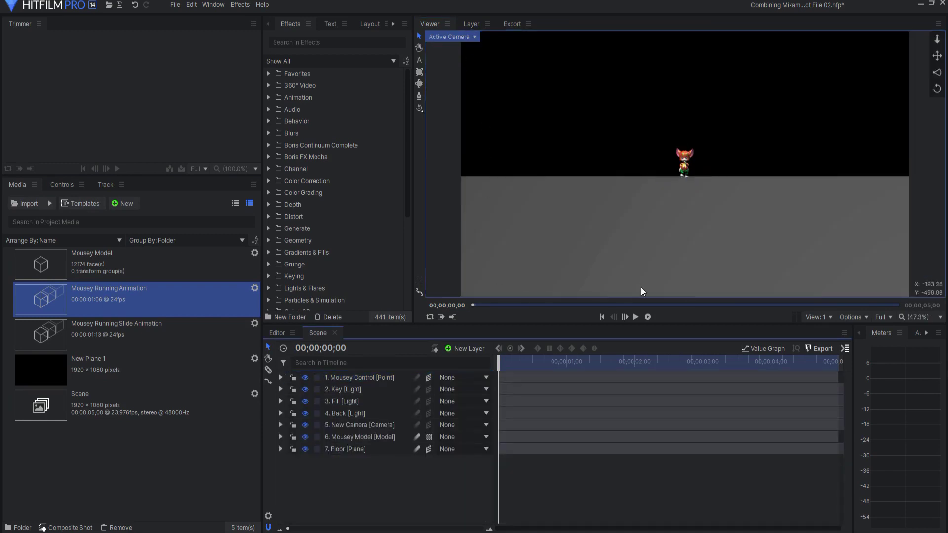
left_click(635, 318)
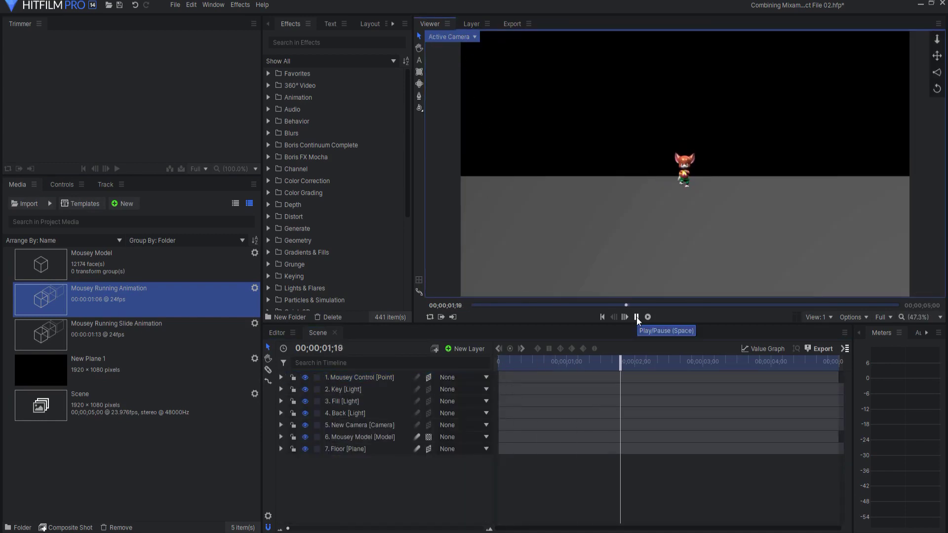
left_click(636, 317)
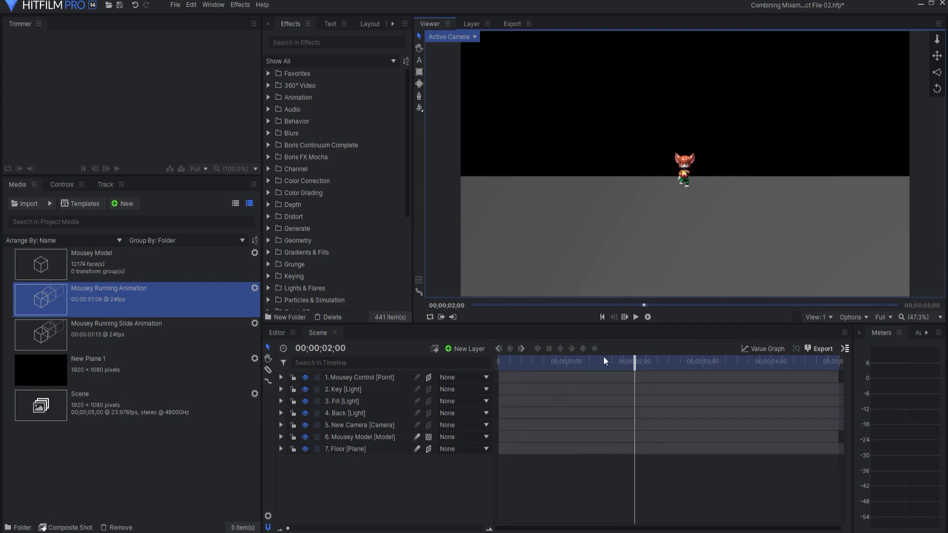
Enable Loop on the Mousey Running Animation and replay the scene from the start
left_click(342, 435)
left_click(280, 437)
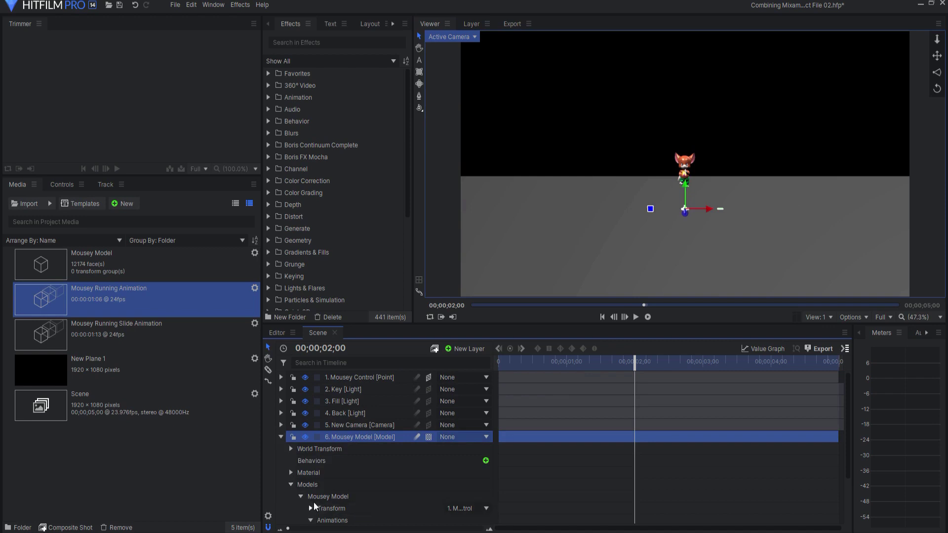
scroll(313, 502, "down", 2)
left_click(320, 470)
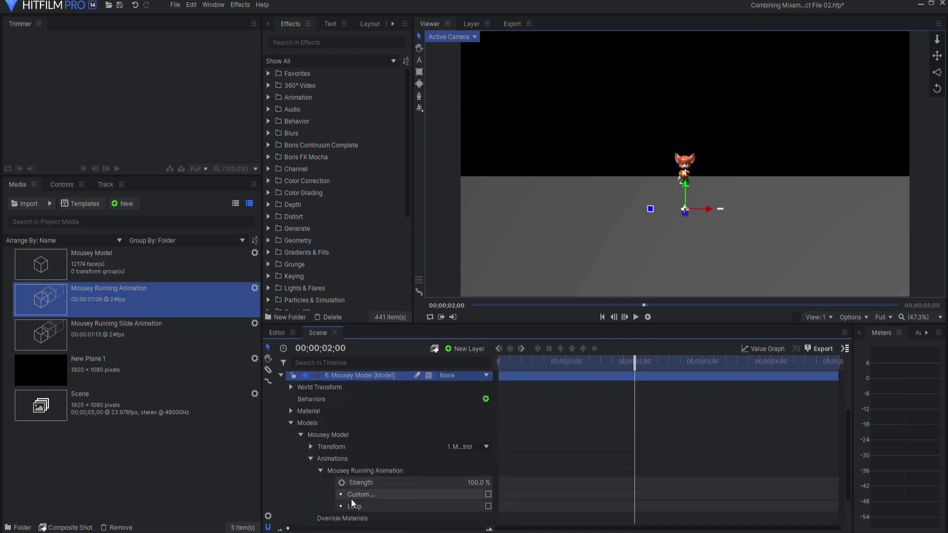
left_click(488, 506)
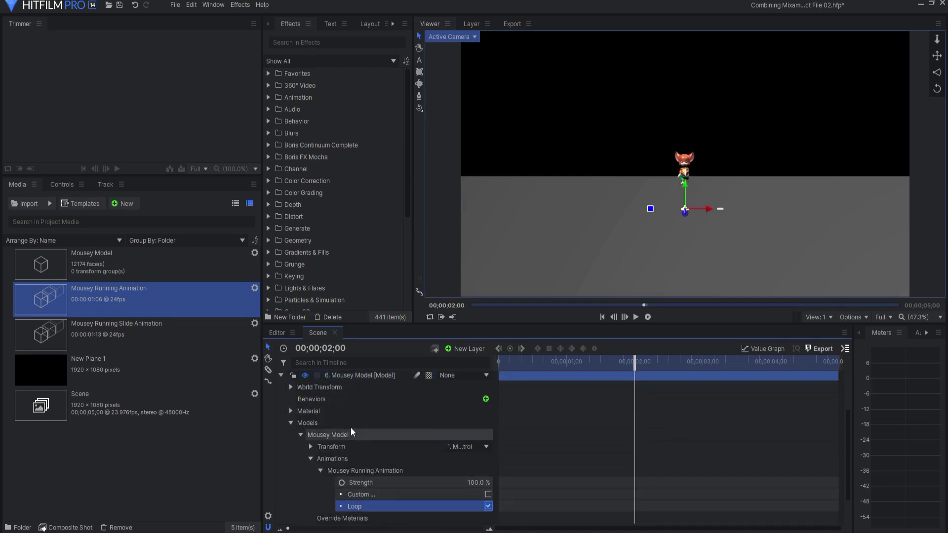
left_click(280, 375)
left_click(339, 483)
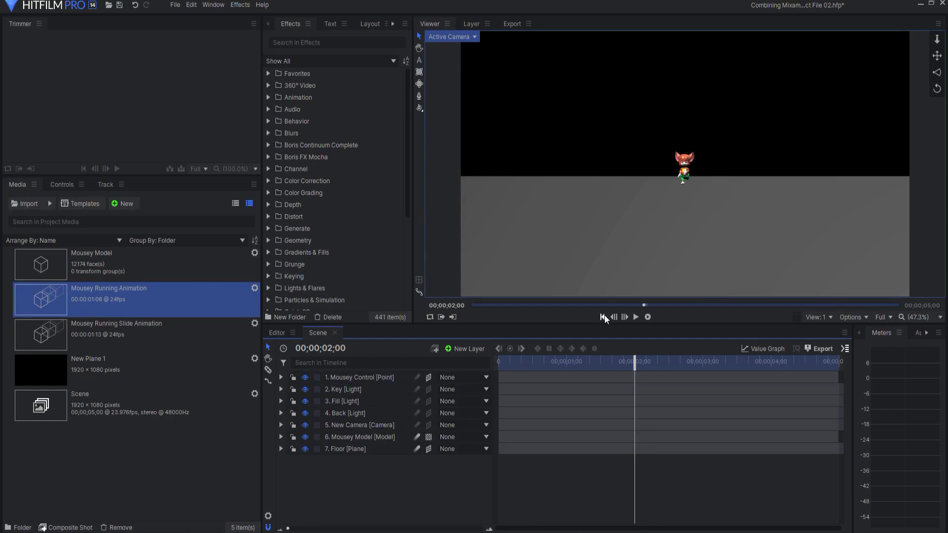
left_click(603, 317)
left_click(636, 317)
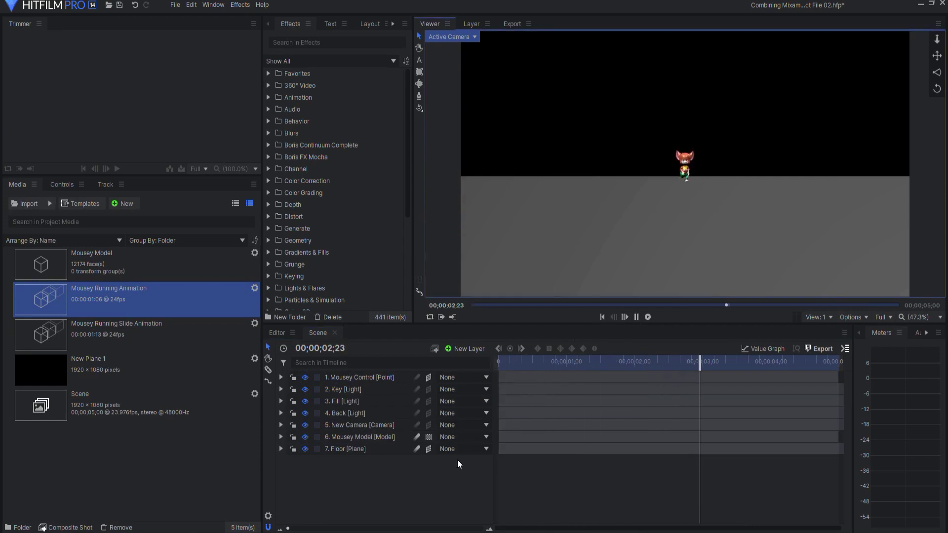
In Top view, slice the Mousey Model layer at 01;05
left_click(603, 317)
left_click_drag(509, 363, 567, 361)
left_click(447, 37)
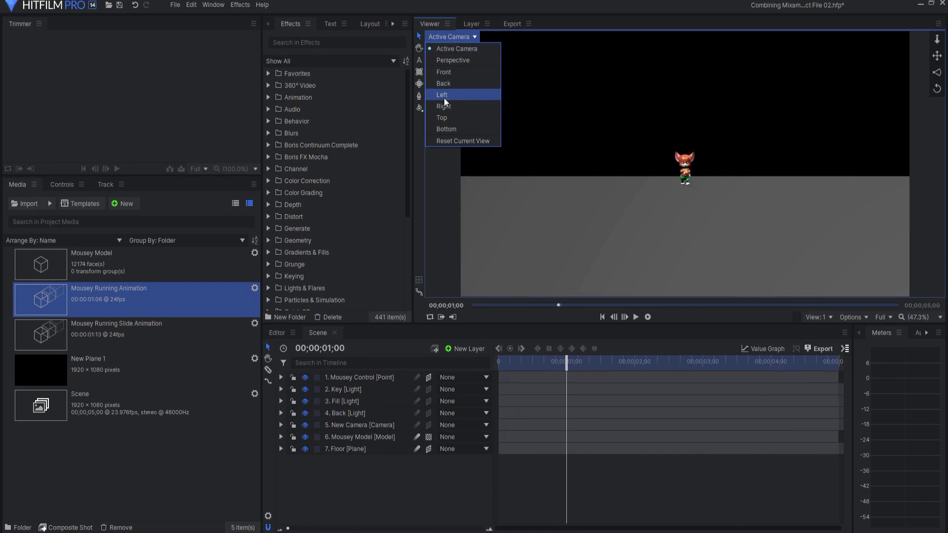
left_click(443, 117)
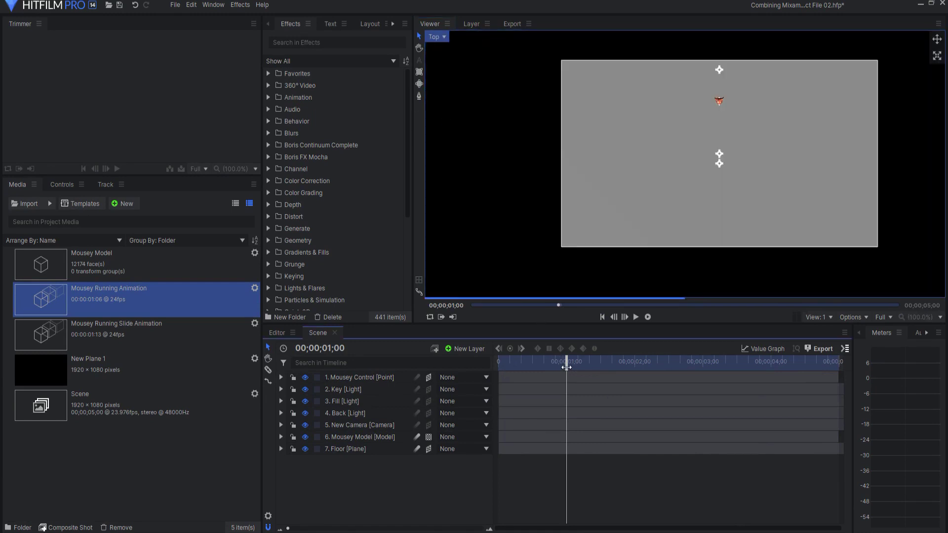
left_click_drag(567, 368, 581, 366)
scroll(728, 91, "up", 2)
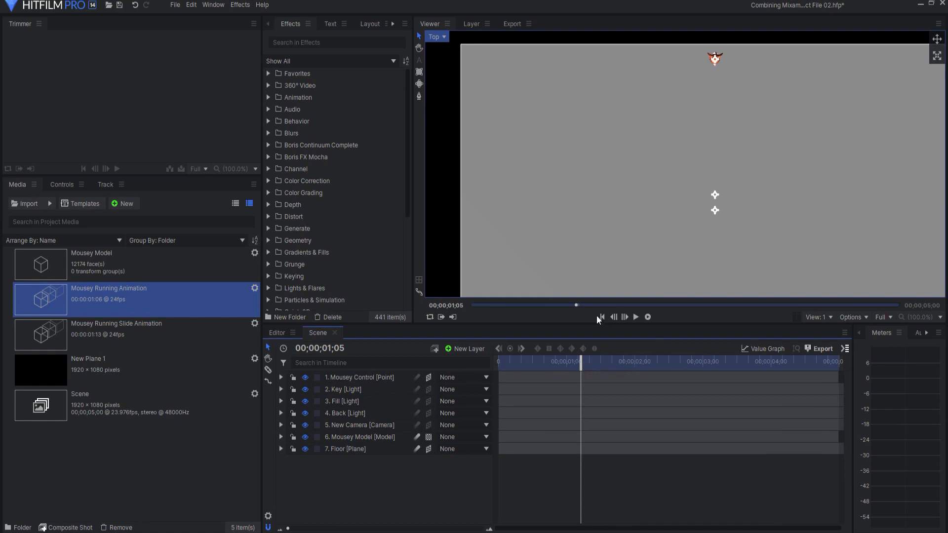
left_click(614, 318)
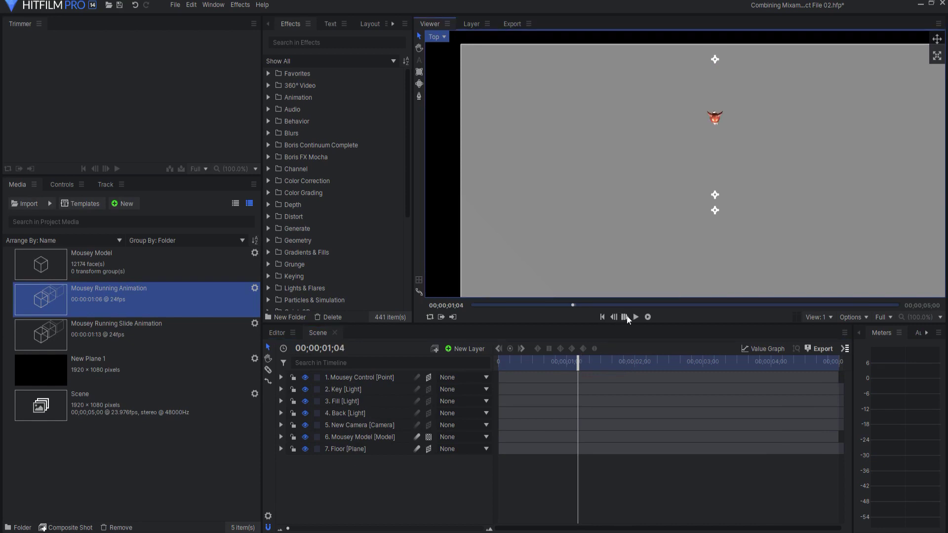
left_click(626, 318)
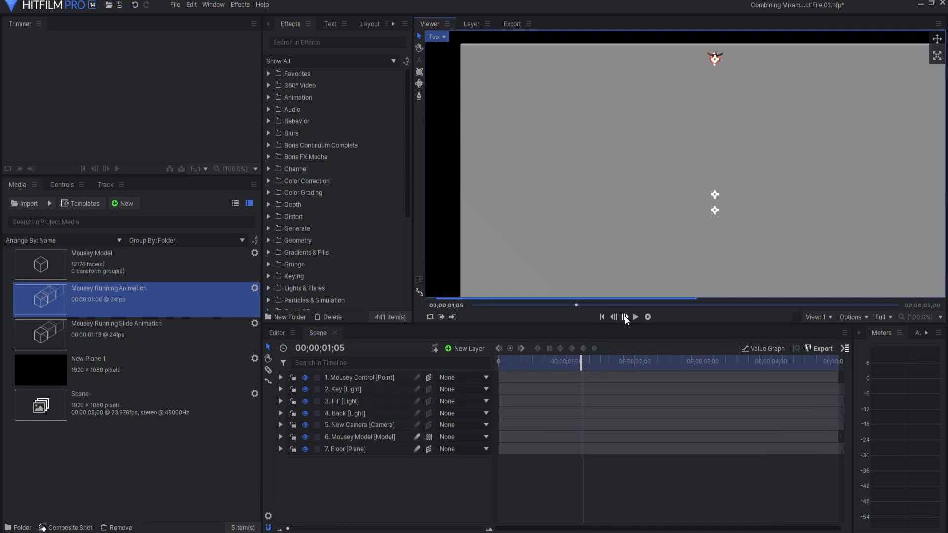
left_click(348, 439)
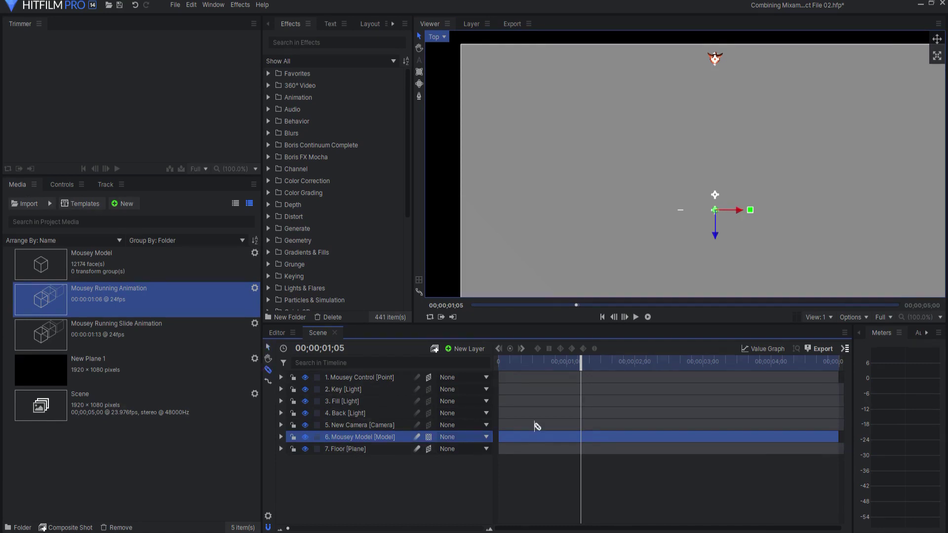
left_click(584, 437)
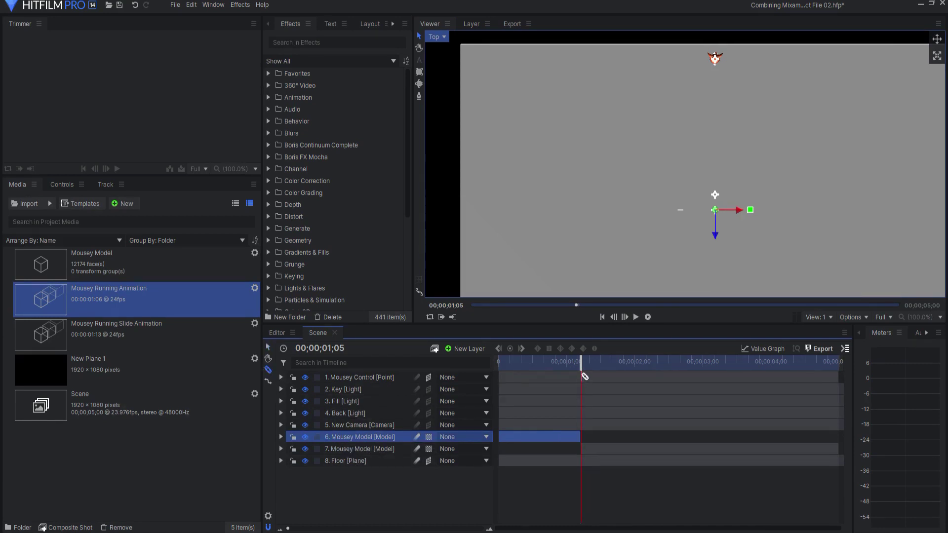
Slice the following Mousey Model pieces at 02;10, 03;15 and 04;20
left_click_drag(581, 360, 661, 347)
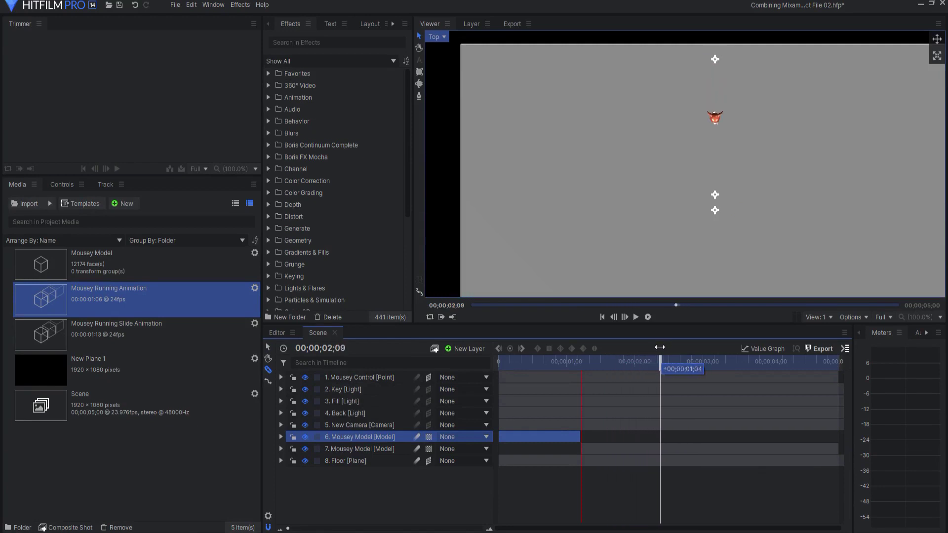
left_click_drag(660, 347, 744, 367)
left_click(662, 449)
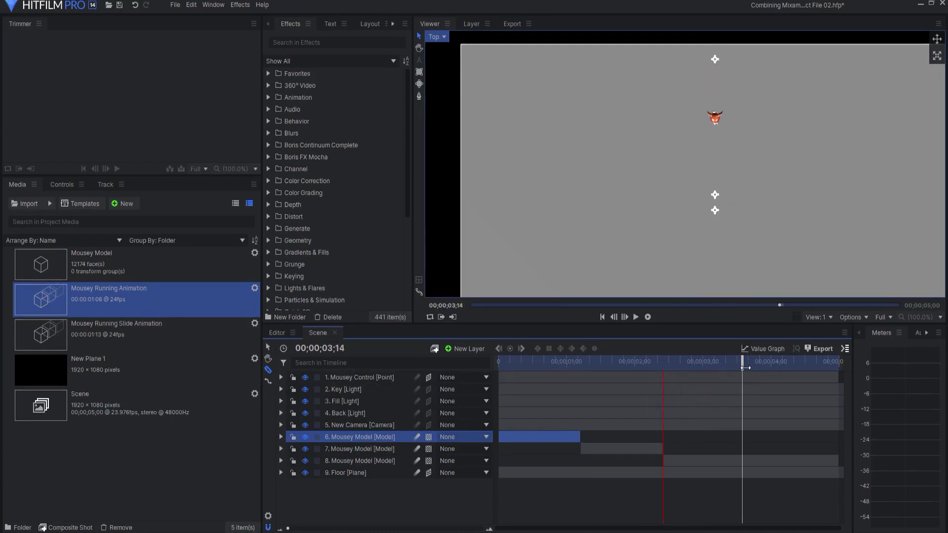
left_click(745, 368)
left_click_drag(748, 456, 749, 459)
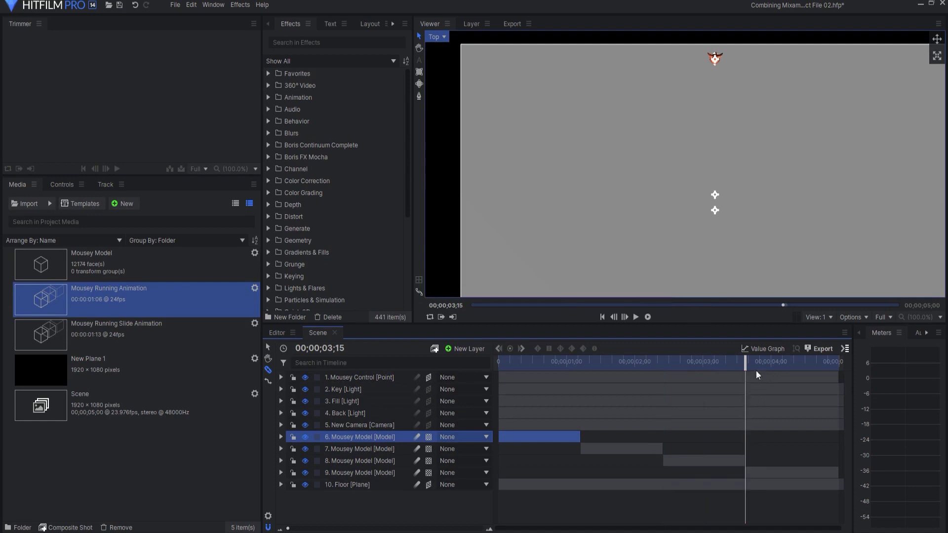
left_click_drag(747, 365, 829, 369)
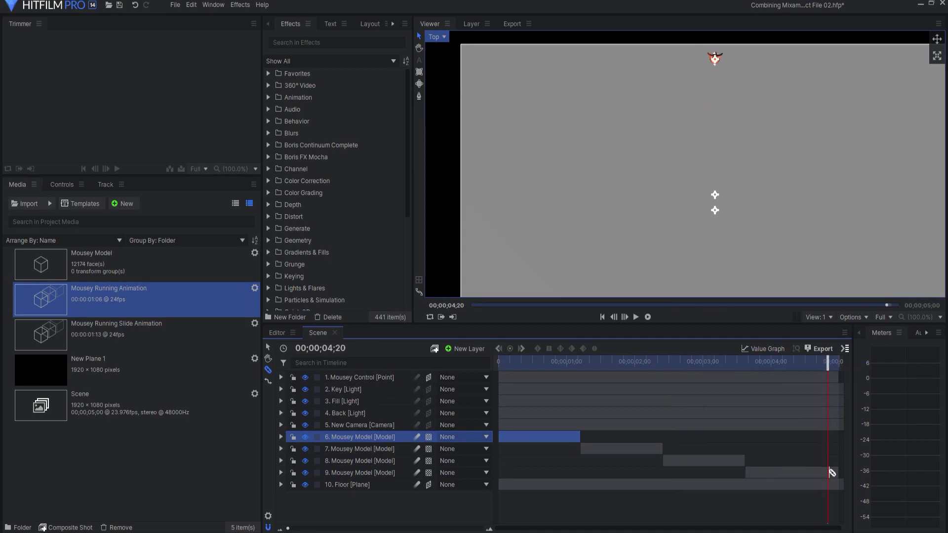
left_click_drag(832, 473, 831, 475)
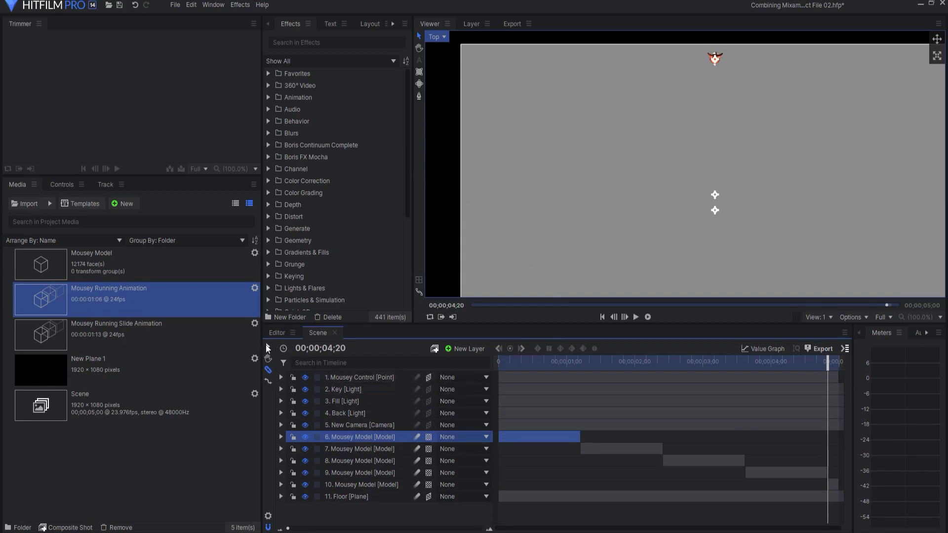
Add a Position keyframe for Mousey Control at frame 0
left_click(352, 378)
left_click(280, 378)
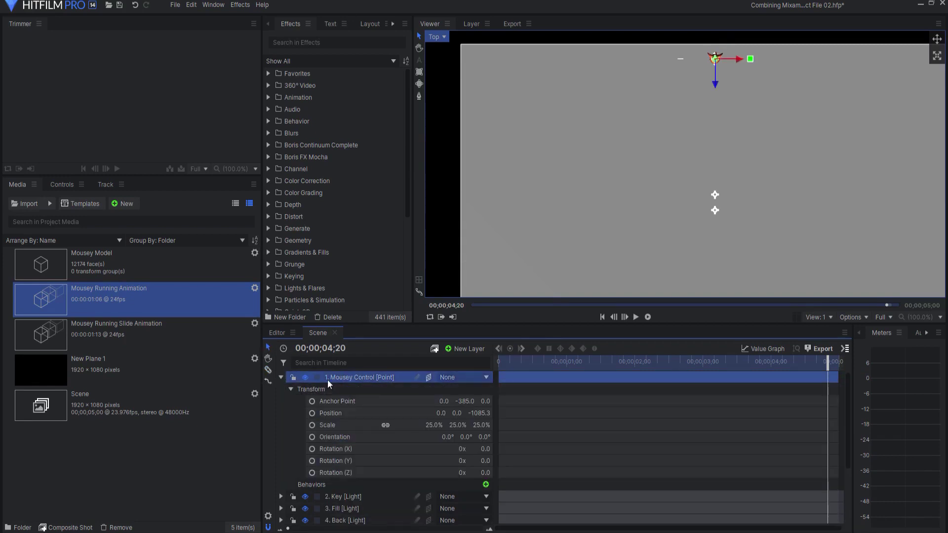
left_click(601, 317)
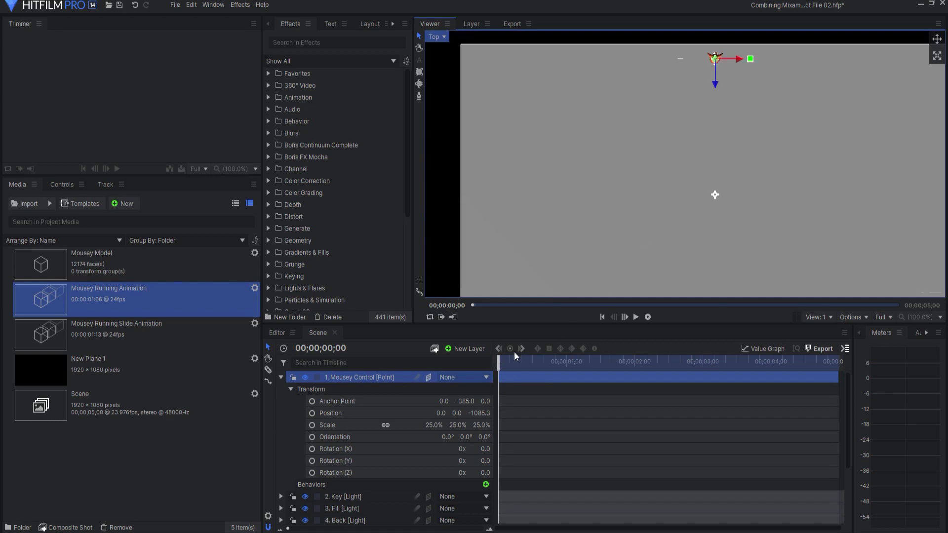
key("ctrl+z")
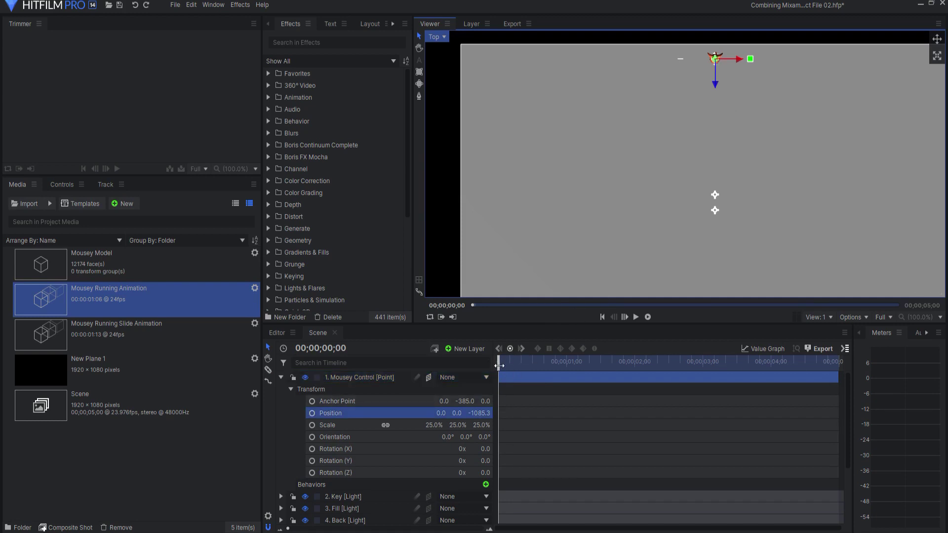
left_click(312, 413)
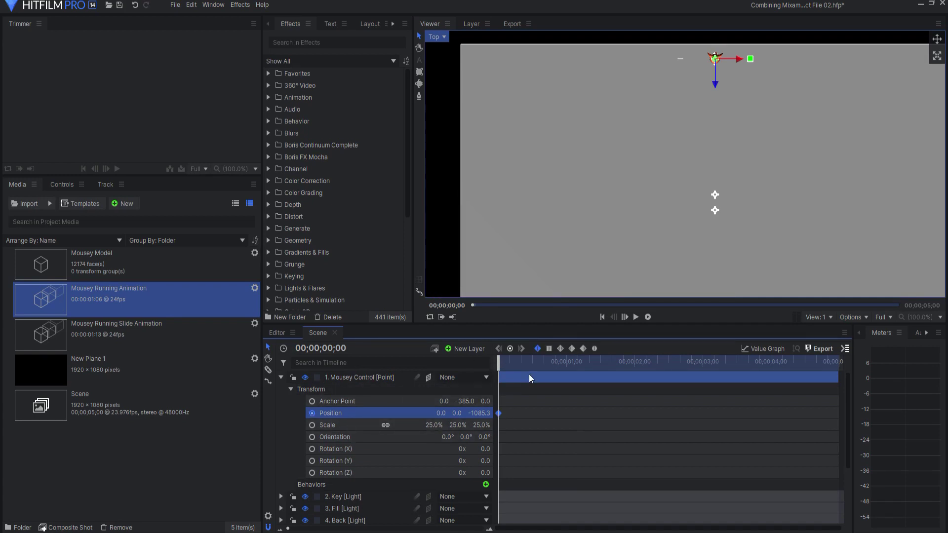
At 01;05, move Mousey Control's Z to -575.3 and select both Position keyframes
key("shift+Right")
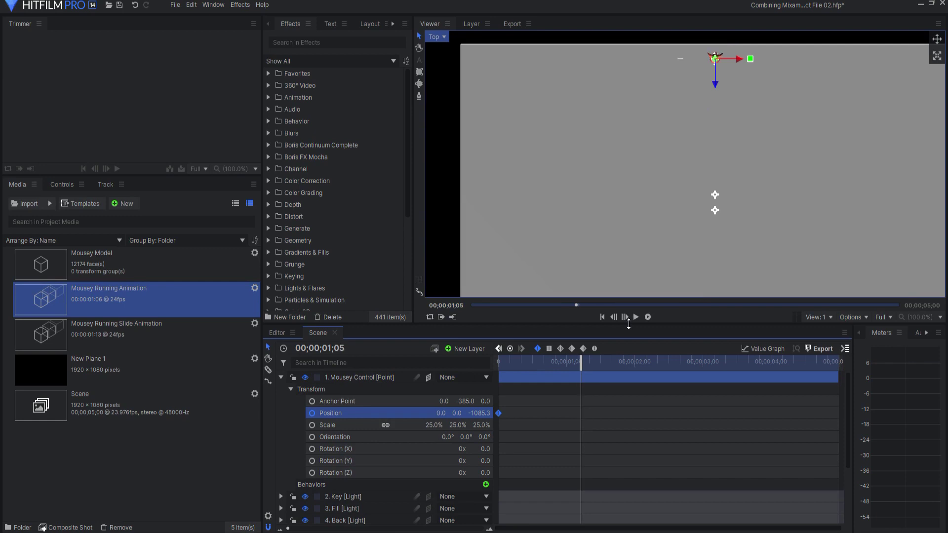
left_click_drag(479, 414, 539, 413)
key("Left")
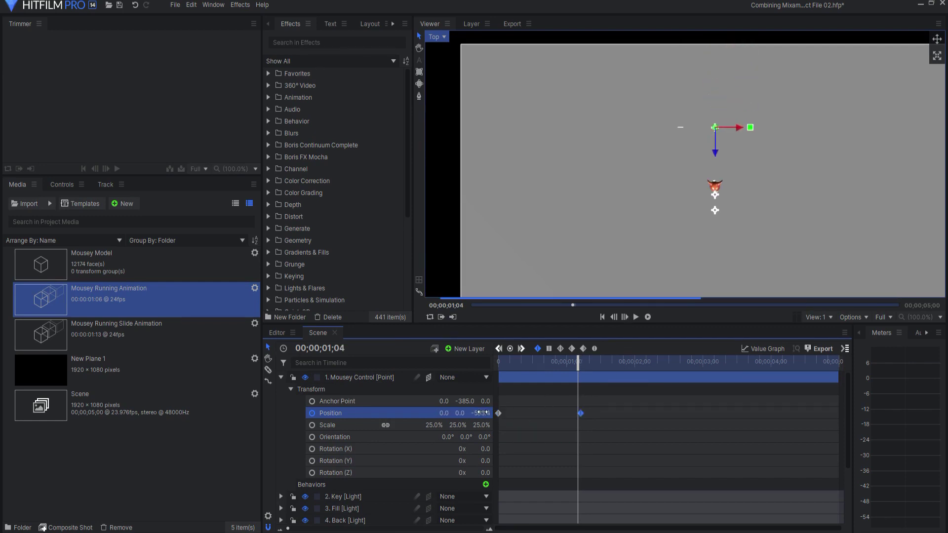
key("Right")
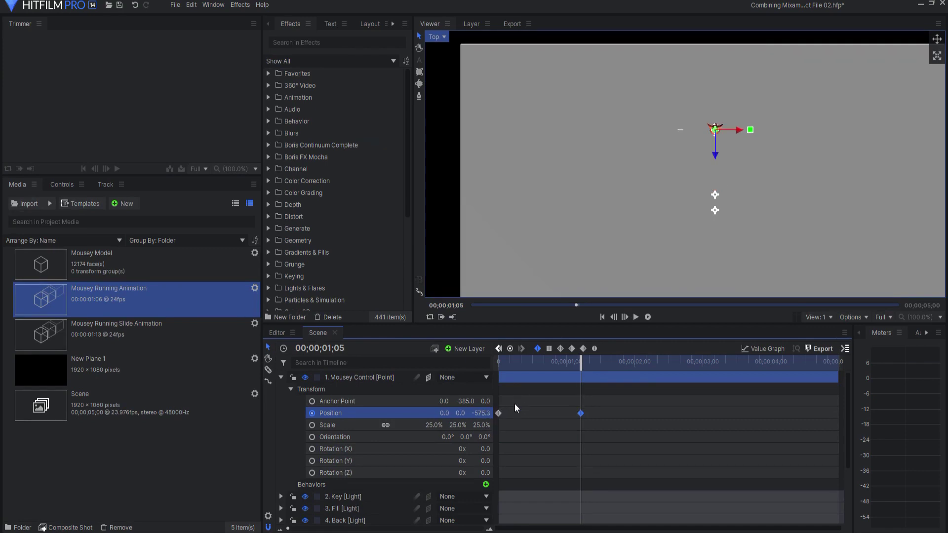
left_click_drag(515, 402, 493, 425)
left_click_drag(617, 396, 492, 436)
Set both Position keyframes to hold and adjust the 01;05 Z position to -631.1
left_click(549, 349)
key("Left")
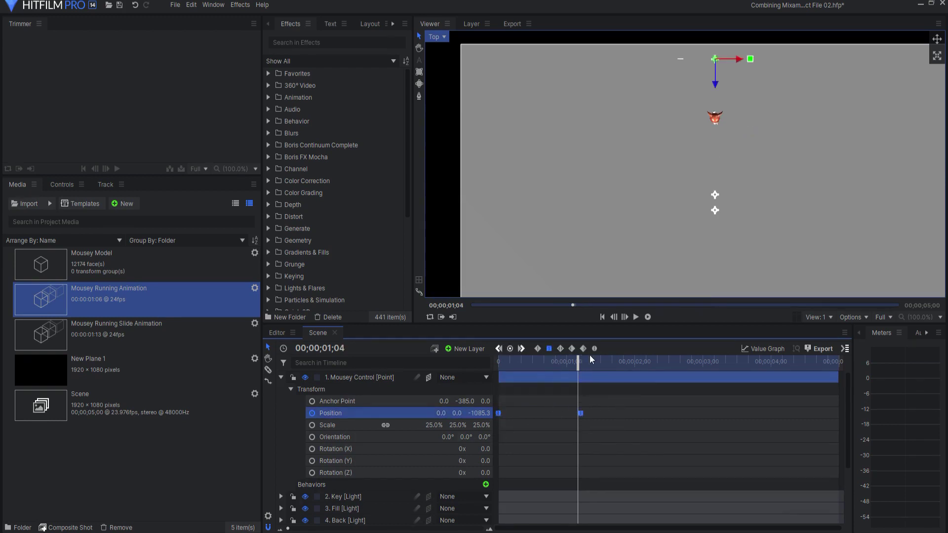
key("Right")
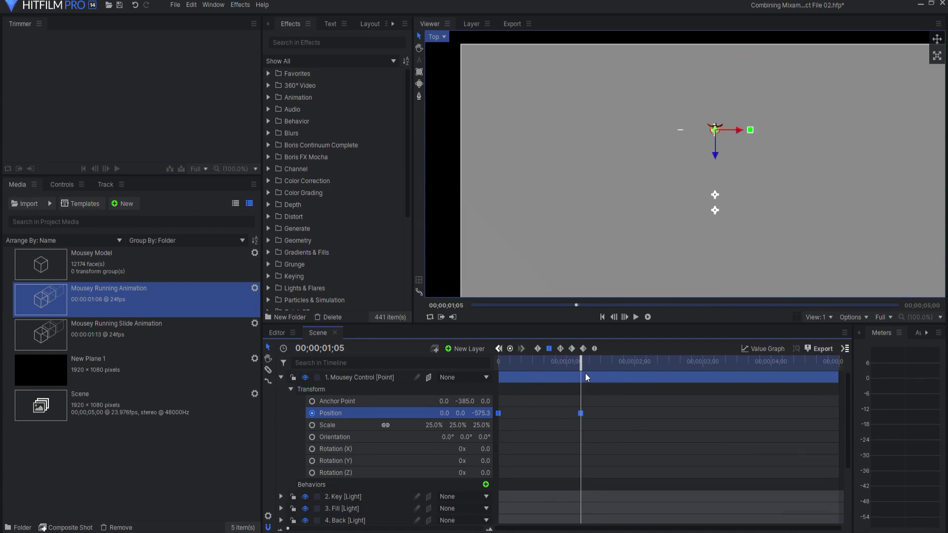
left_click_drag(716, 155, 715, 151)
key("Left")
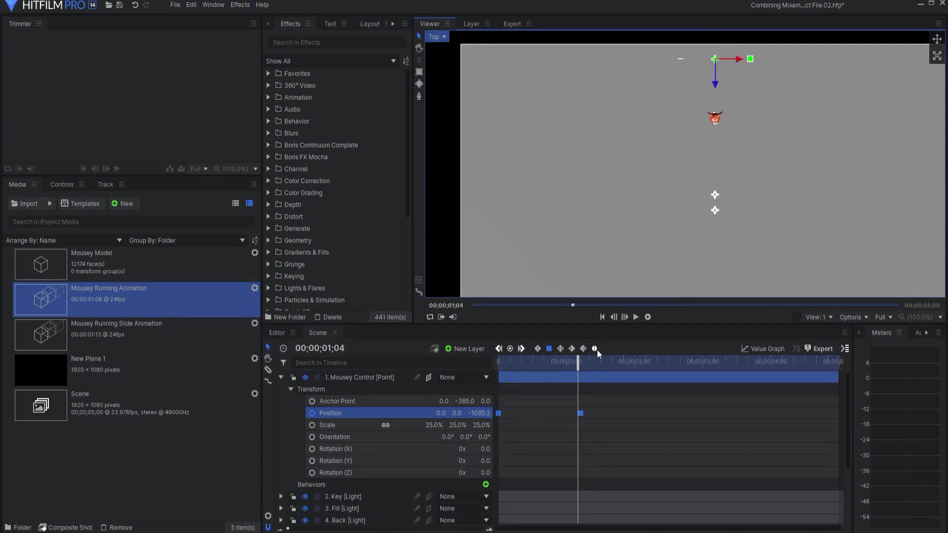
left_click(579, 368)
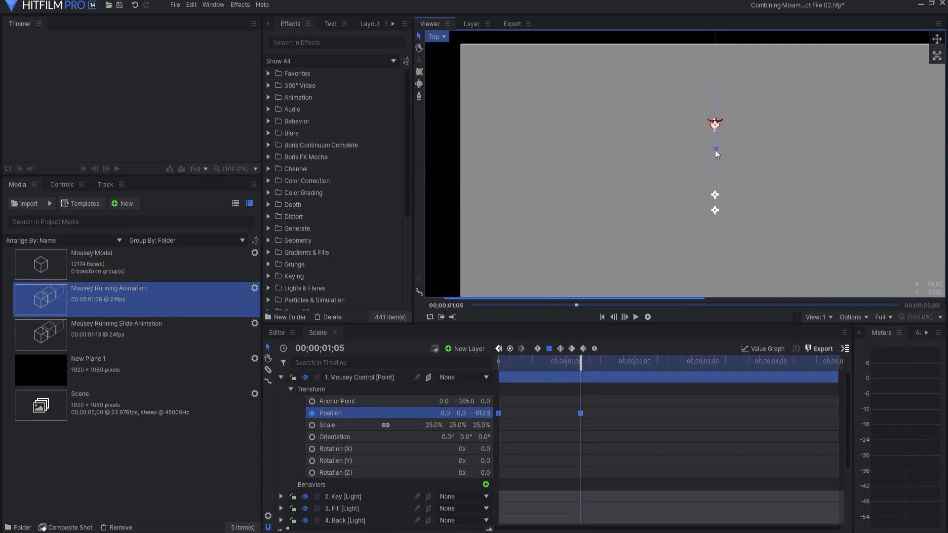
key("Left")
key("Right")
key("Left")
key("Right")
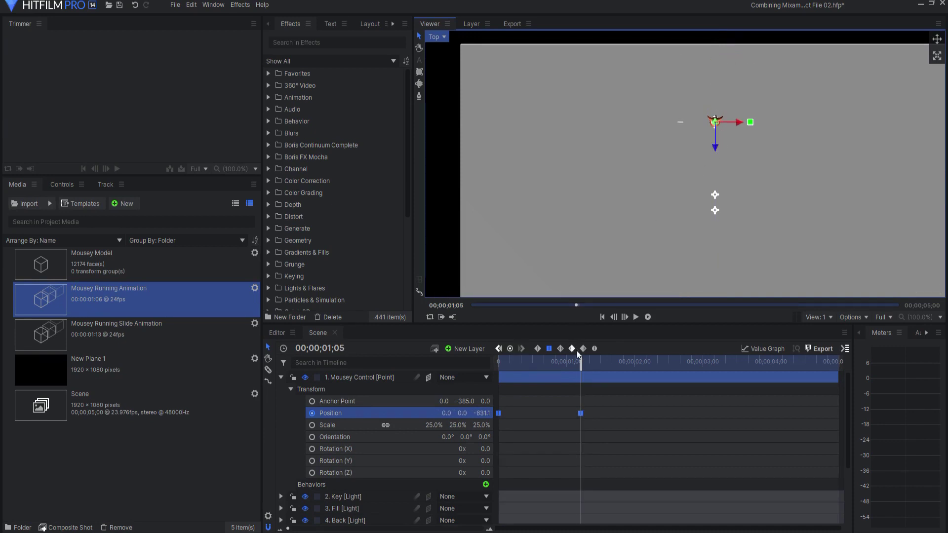
Add a hold Position keyframe at 02;10 with Mousey Control's Z at -188.1
key("space")
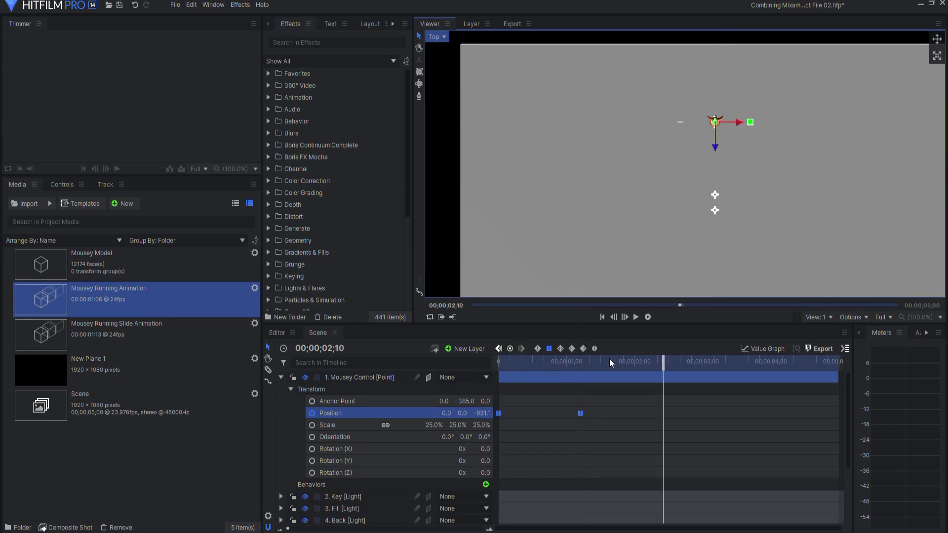
left_click(511, 349)
left_click(549, 349)
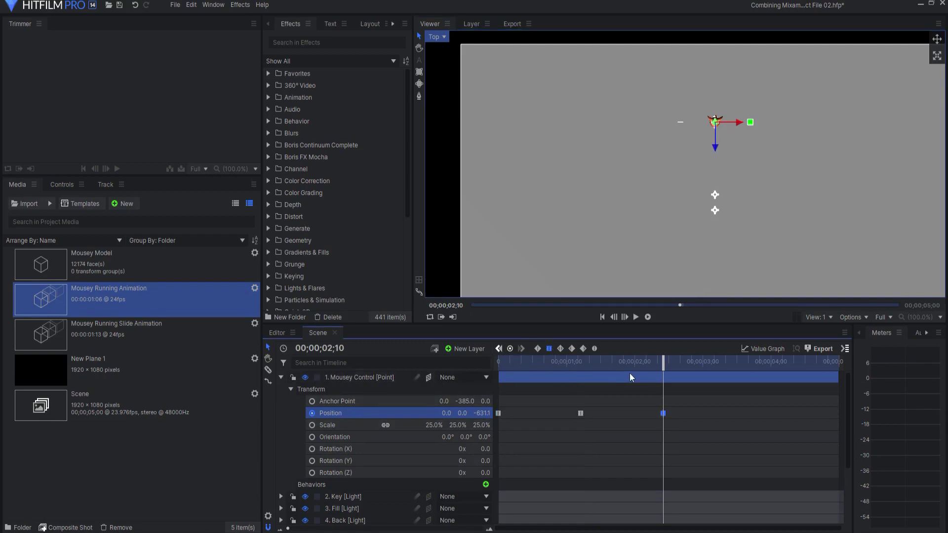
key("Left")
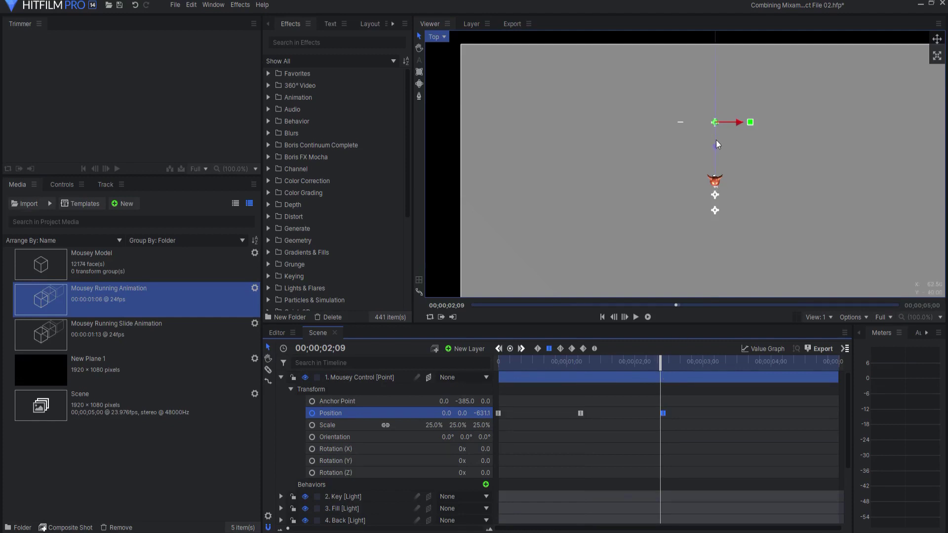
key("Right")
left_click_drag(714, 143, 712, 205)
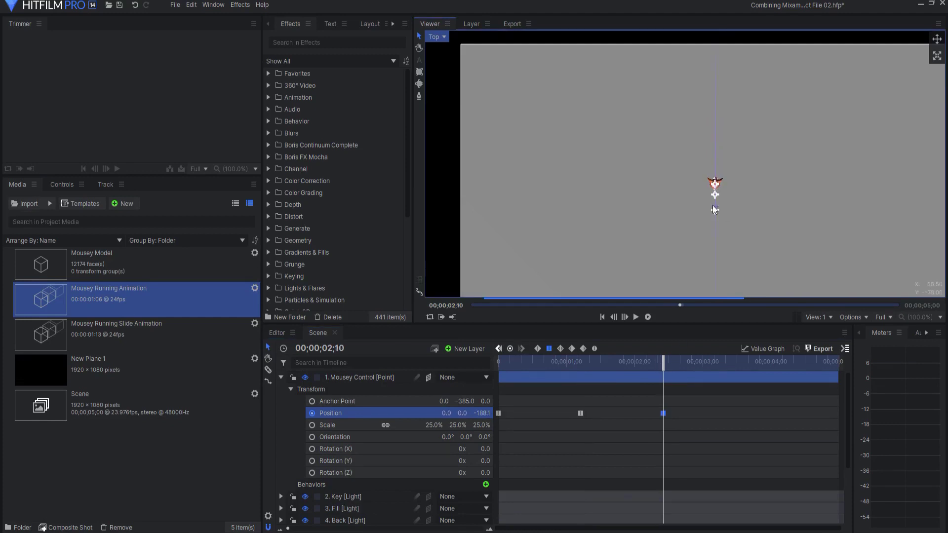
key("Left")
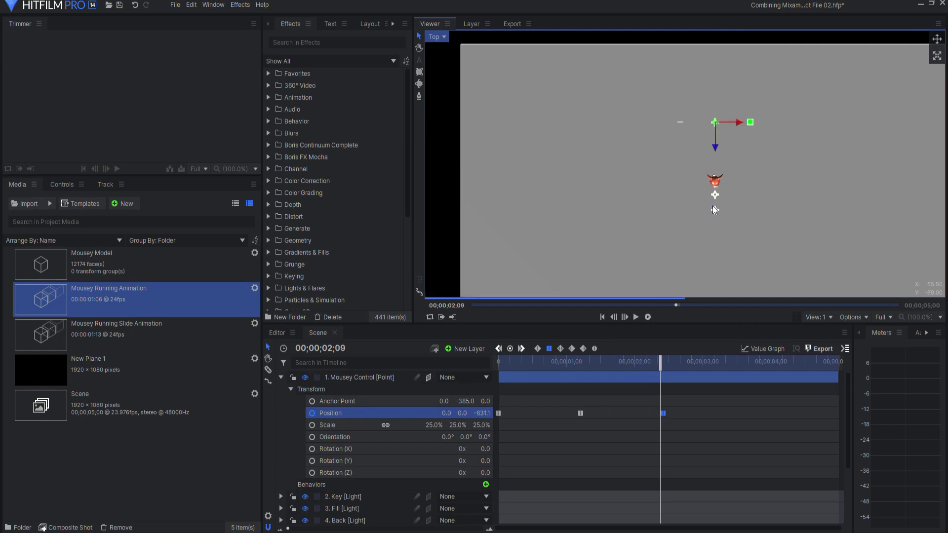
key("Right")
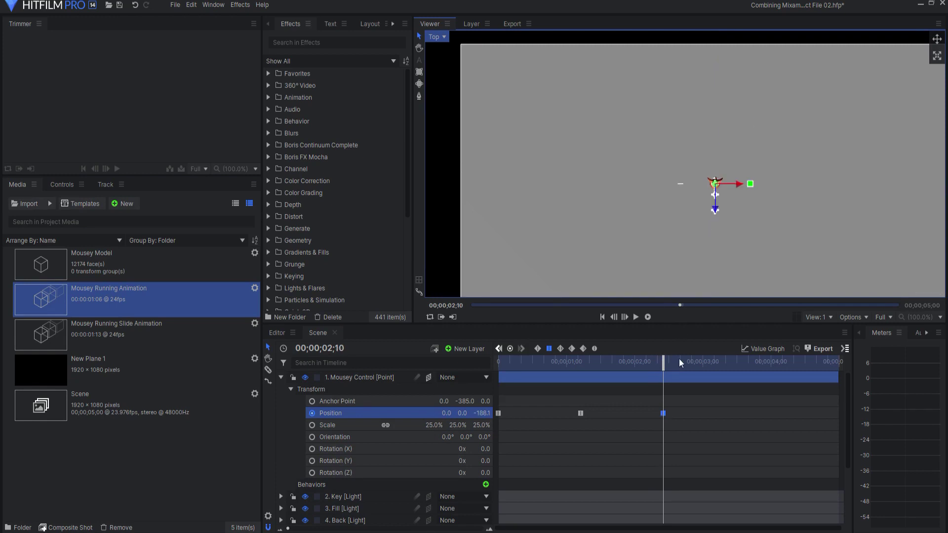
Add a hold Position keyframe at 03;15 with Z at 266.1
key("space")
left_click(510, 348)
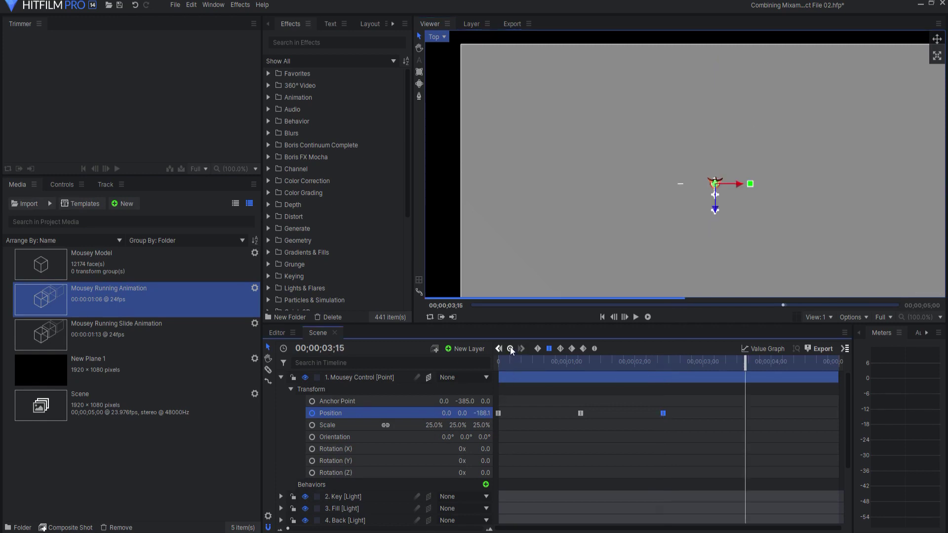
left_click(510, 349)
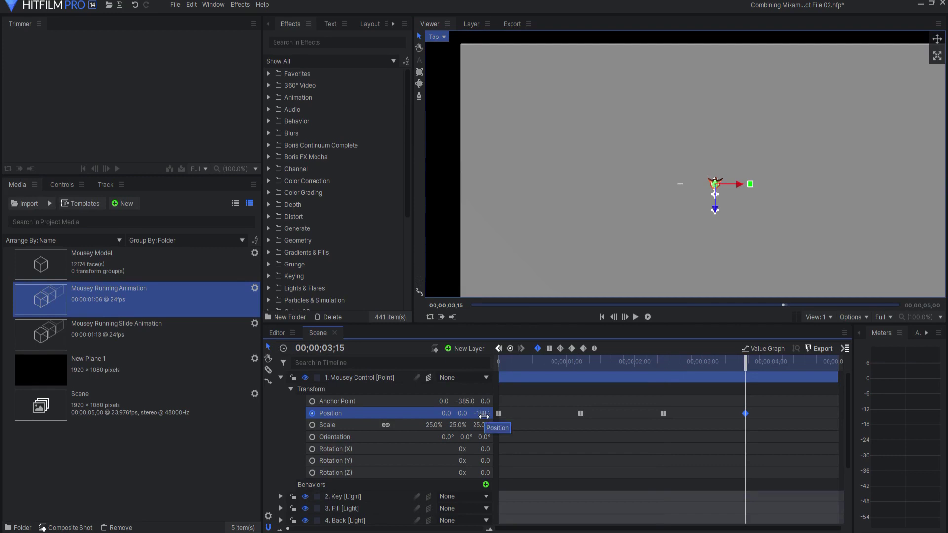
left_click(549, 349)
key("Left")
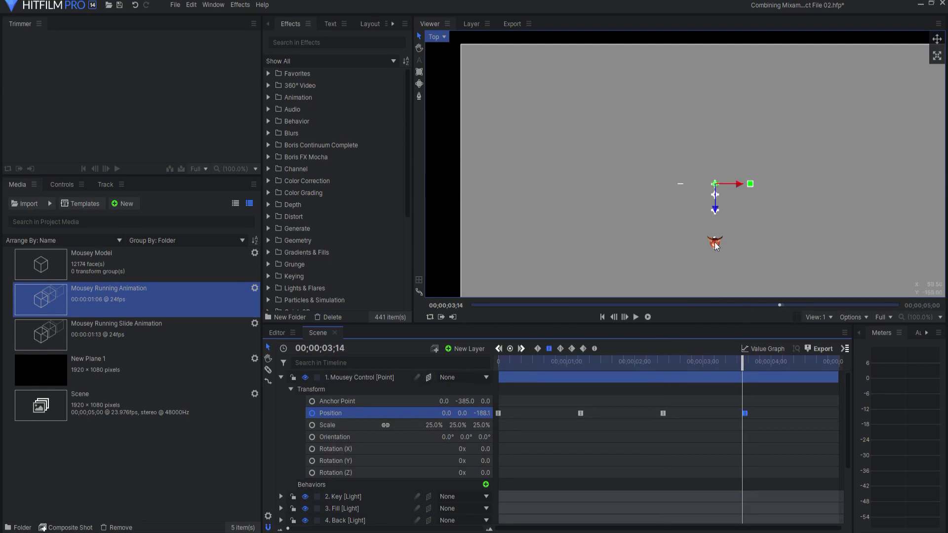
key("Right")
left_click_drag(715, 210, 716, 274)
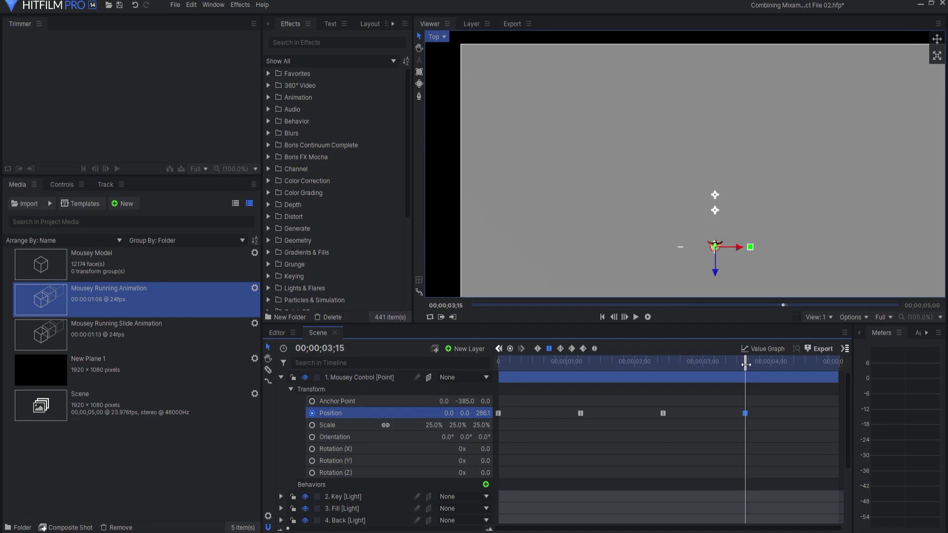
Add a hold Position keyframe at 04;20 with Z moved forward to 735.2
key("Page_Down")
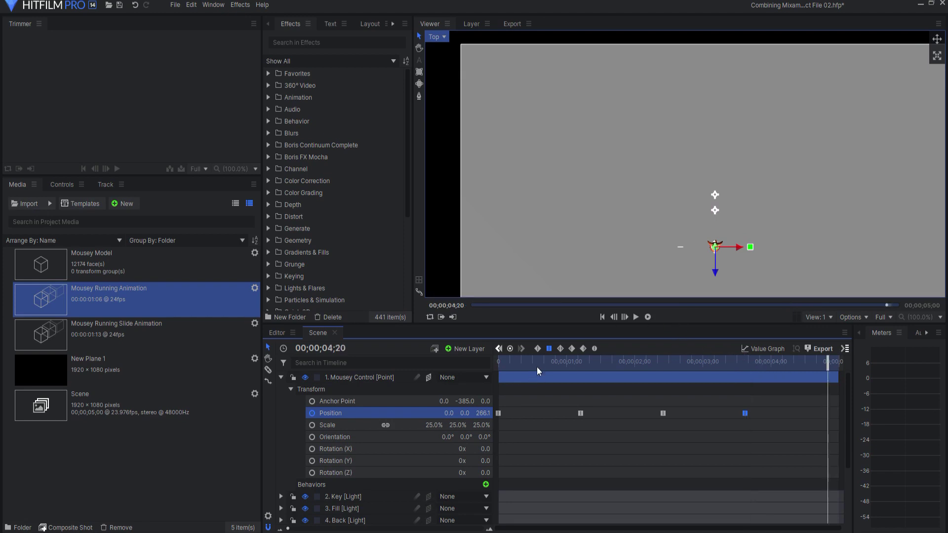
left_click(510, 349)
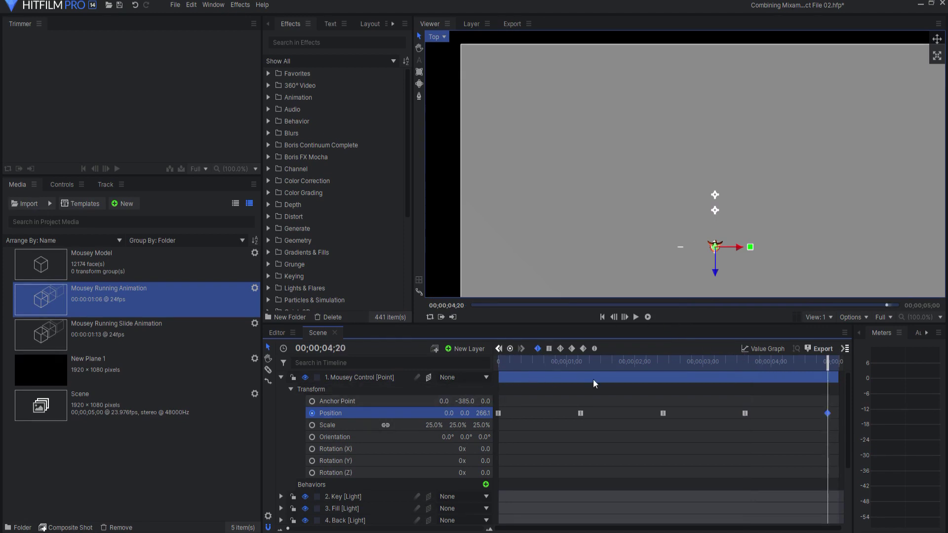
left_click(549, 349)
key("Left")
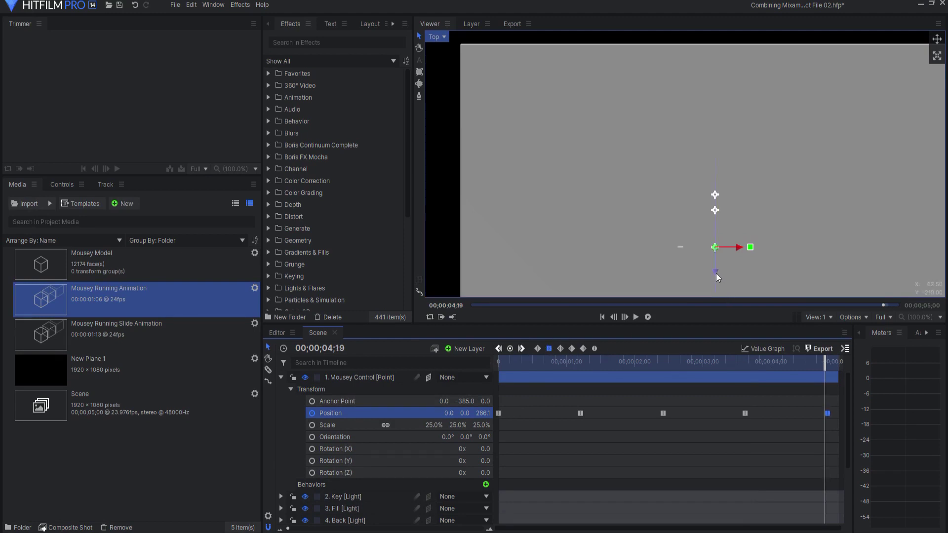
key("Right")
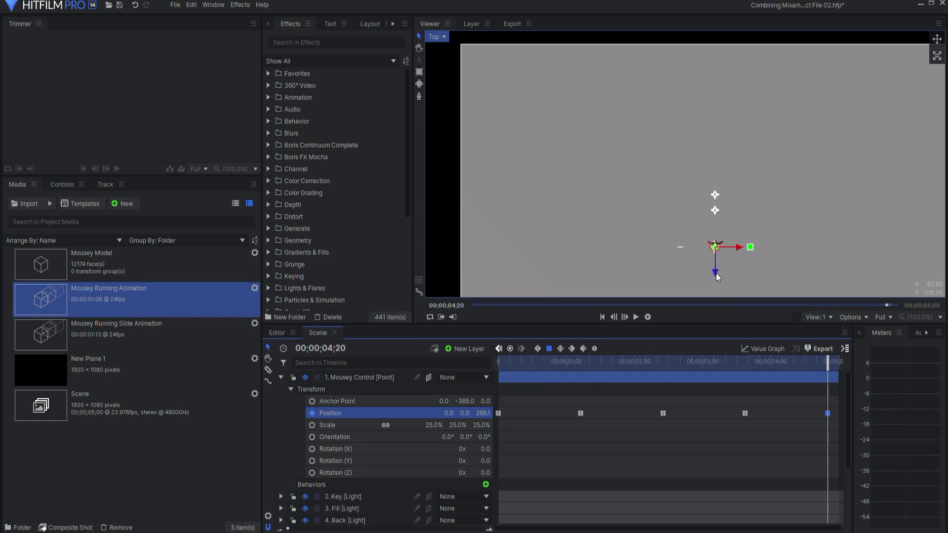
left_click_drag(716, 273, 715, 311)
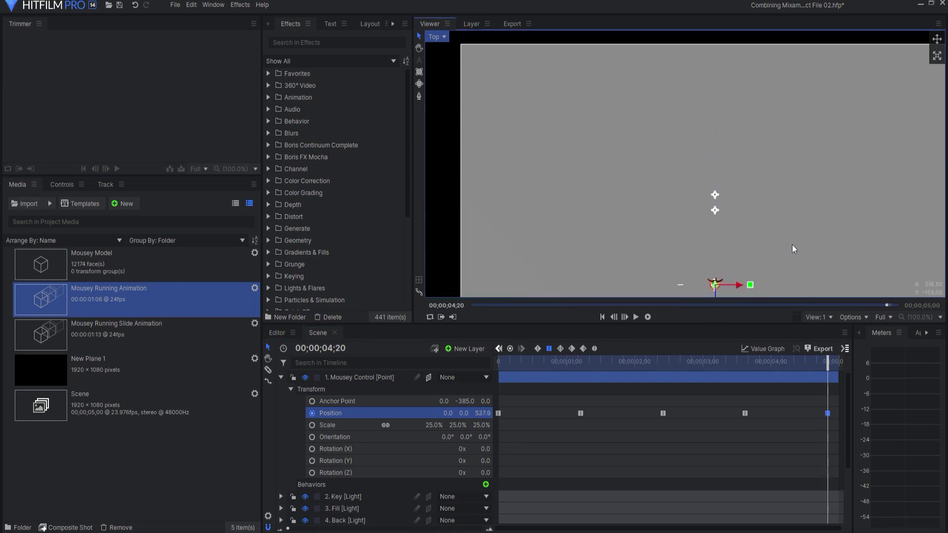
left_click_drag(792, 244, 789, 120)
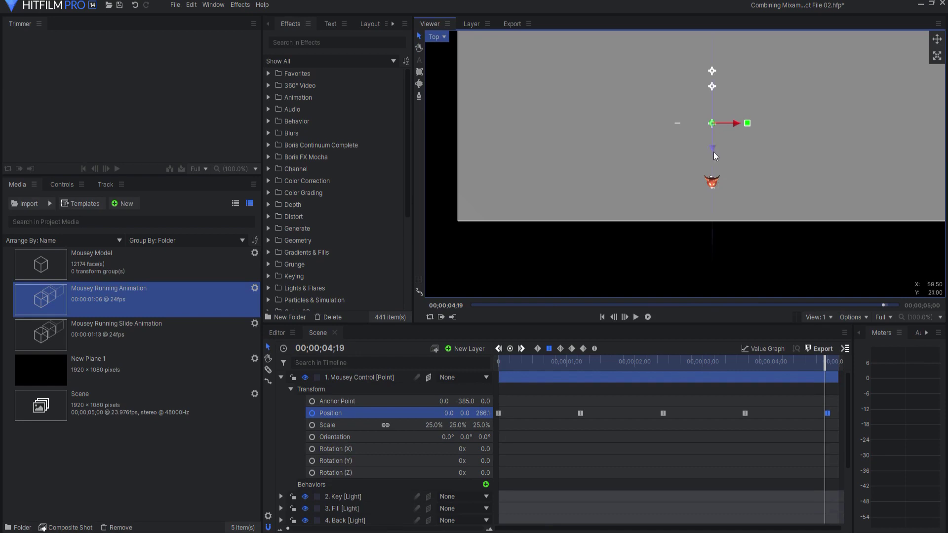
left_click_drag(712, 185, 712, 213)
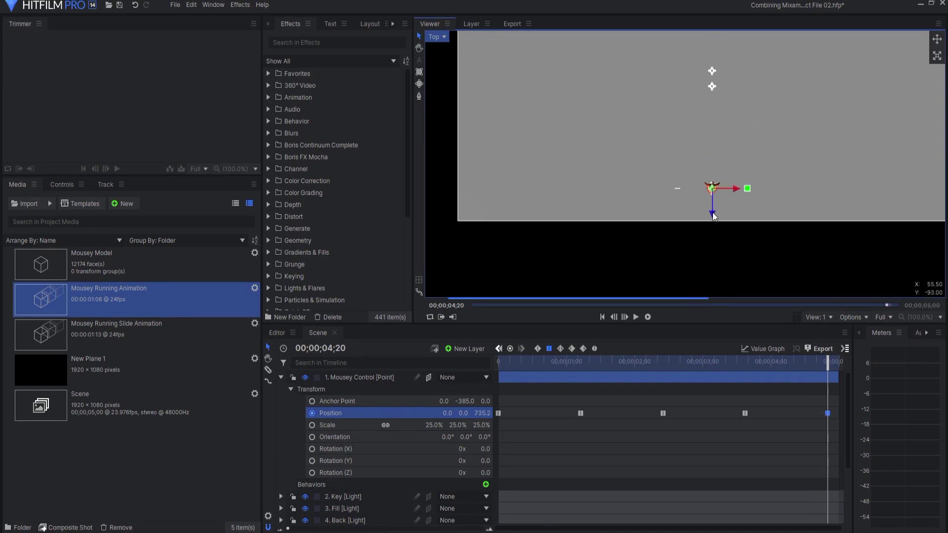
Switch the viewer to Active Camera and play Mousey's run from the start
left_click(438, 37)
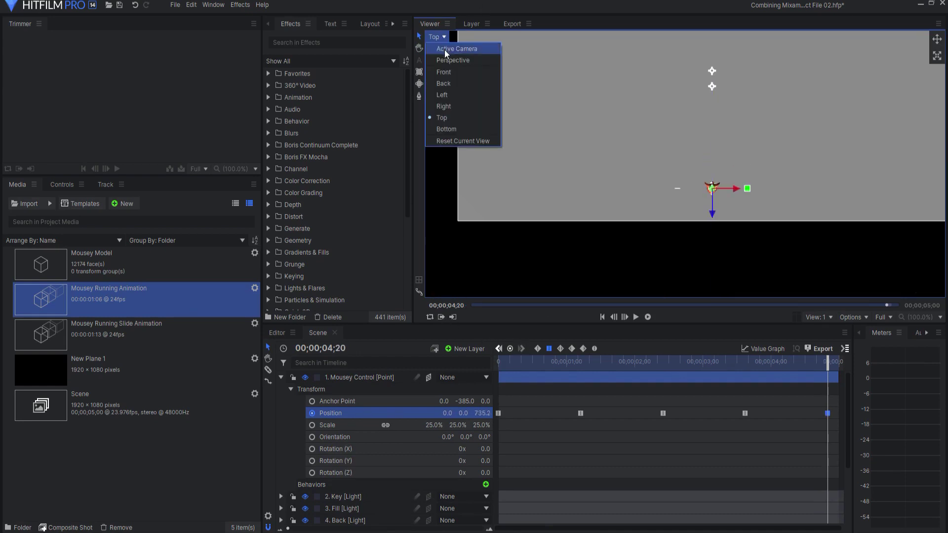
left_click(445, 50)
left_click(281, 378)
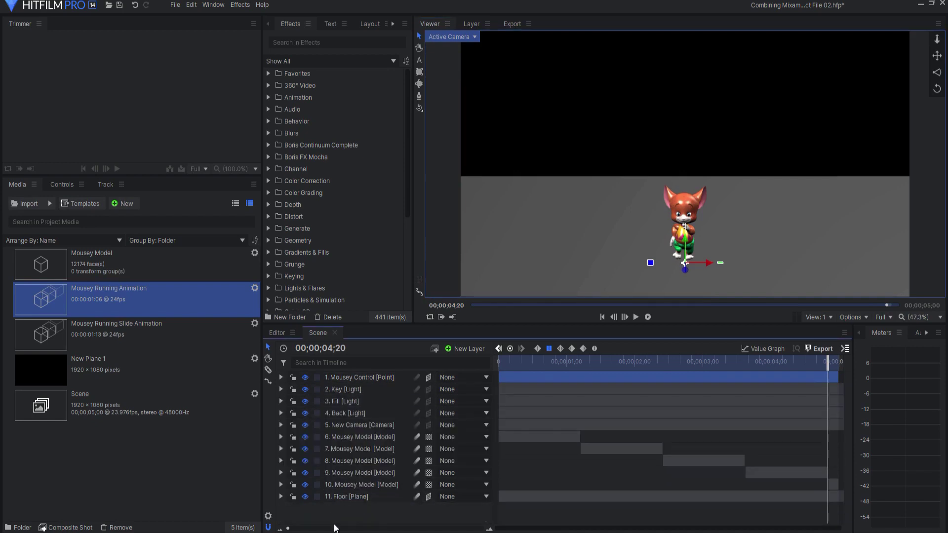
left_click(339, 512)
left_click(602, 319)
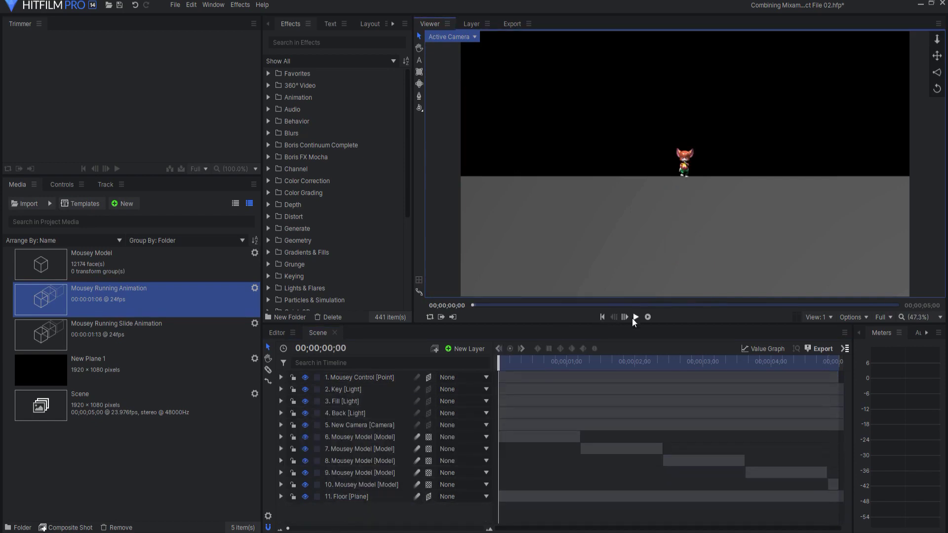
left_click(637, 317)
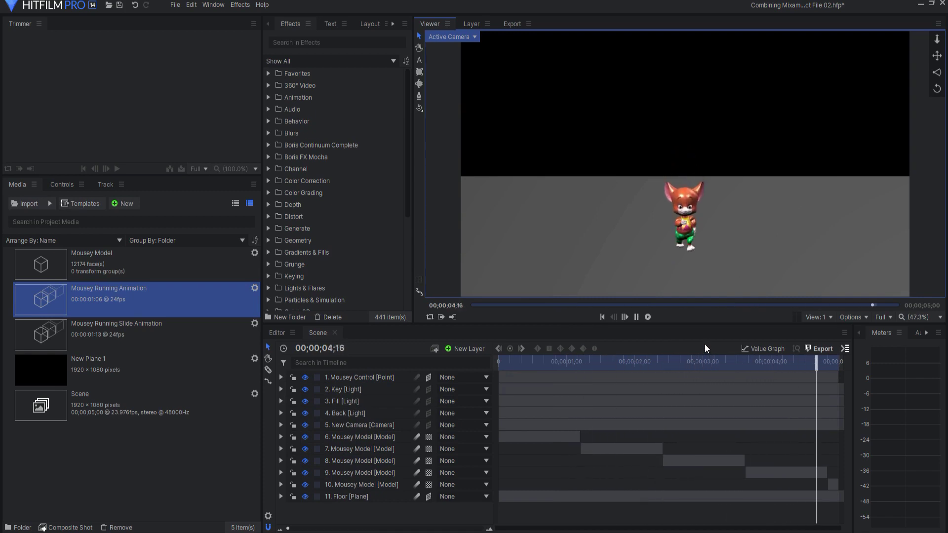
left_click(602, 318)
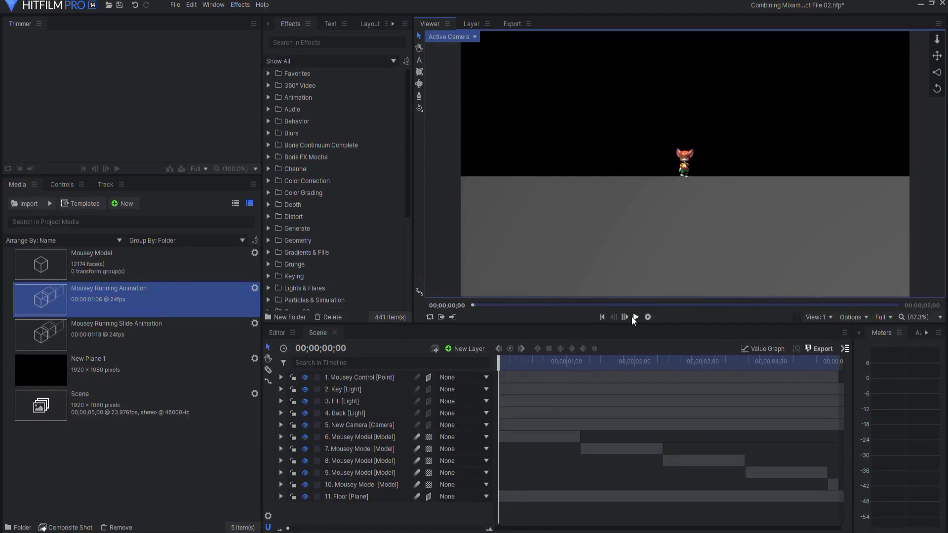
Add the Mousey Model to the scene plus a new point layer named Mousey Contol
left_click(636, 317)
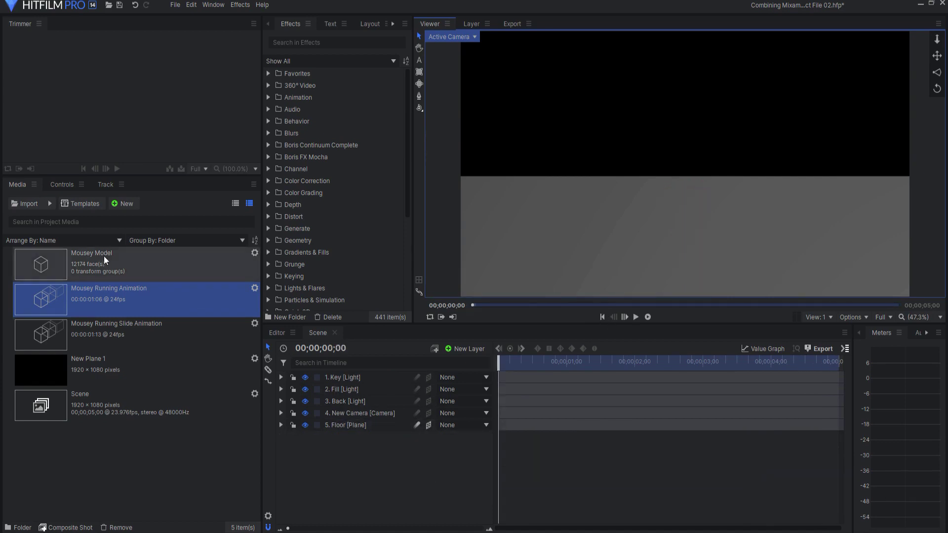
left_click_drag(105, 257, 342, 422)
left_click(465, 349)
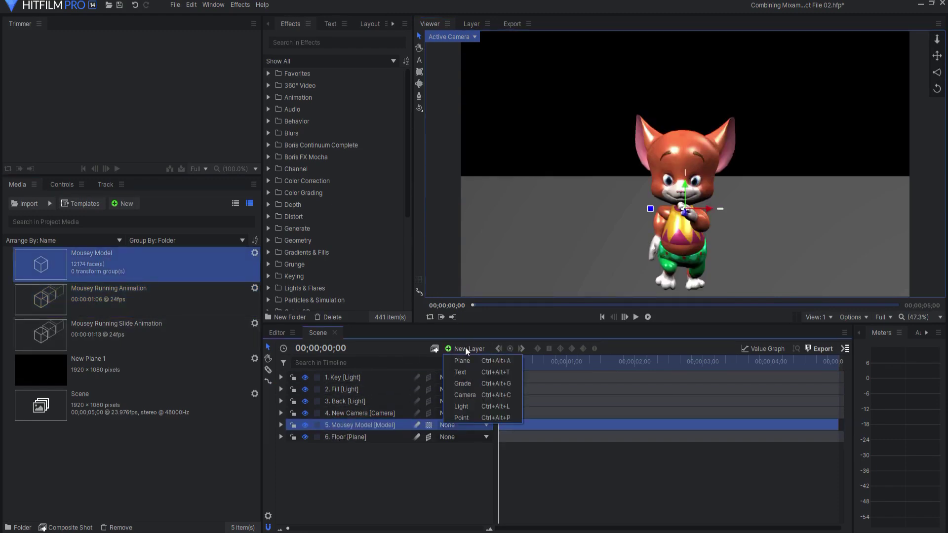
left_click(465, 417)
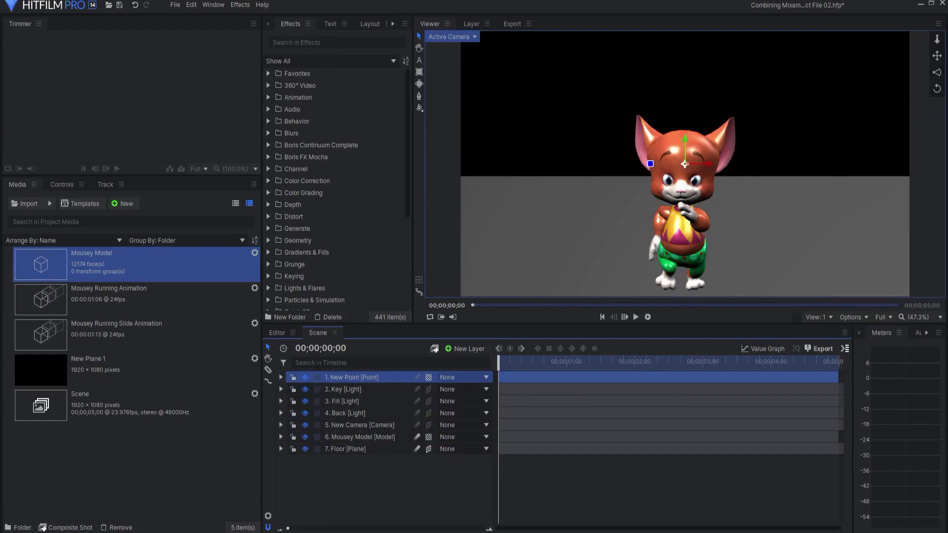
double_click(346, 374)
type("Mousey")
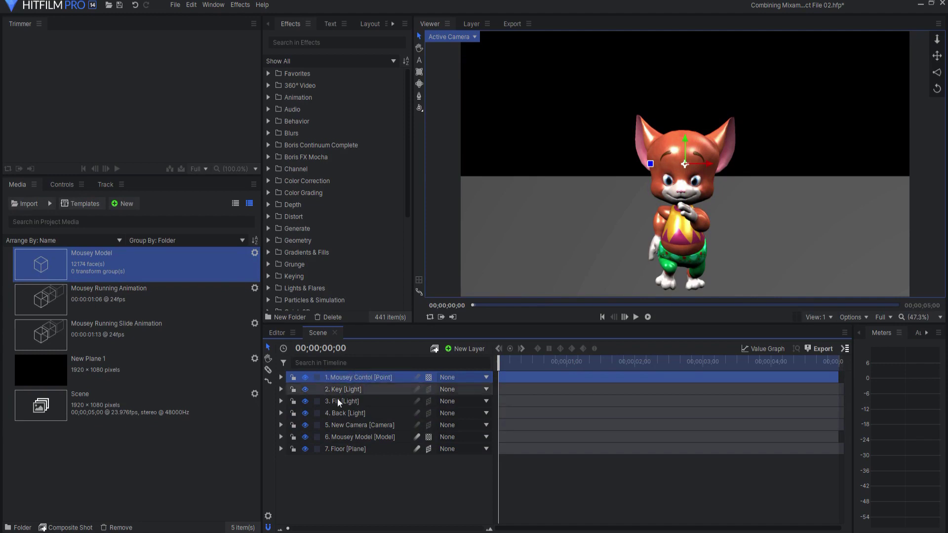
Parent the Mousey Model's transform to the Mousey Contol point
left_click(281, 437)
left_click(290, 485)
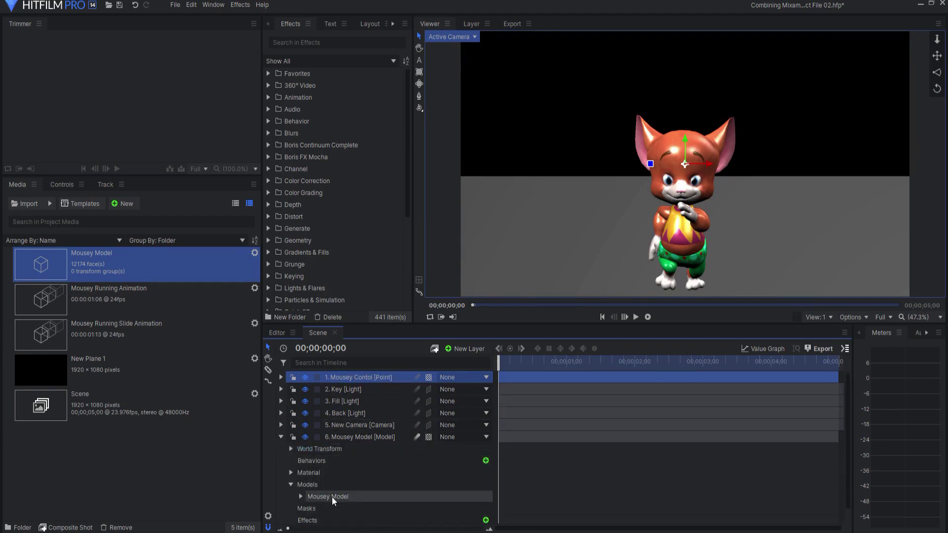
left_click(301, 497)
scroll(395, 489, "down", 1)
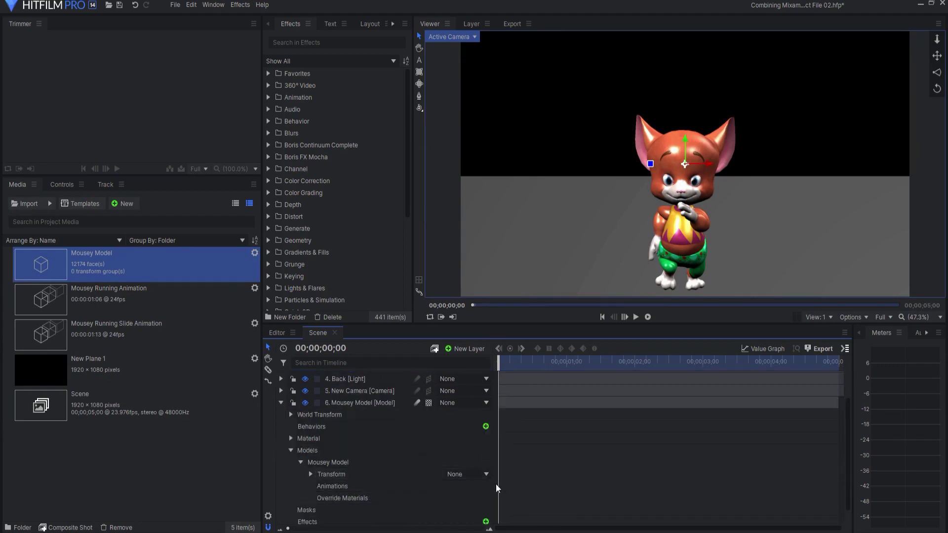
left_click(466, 473)
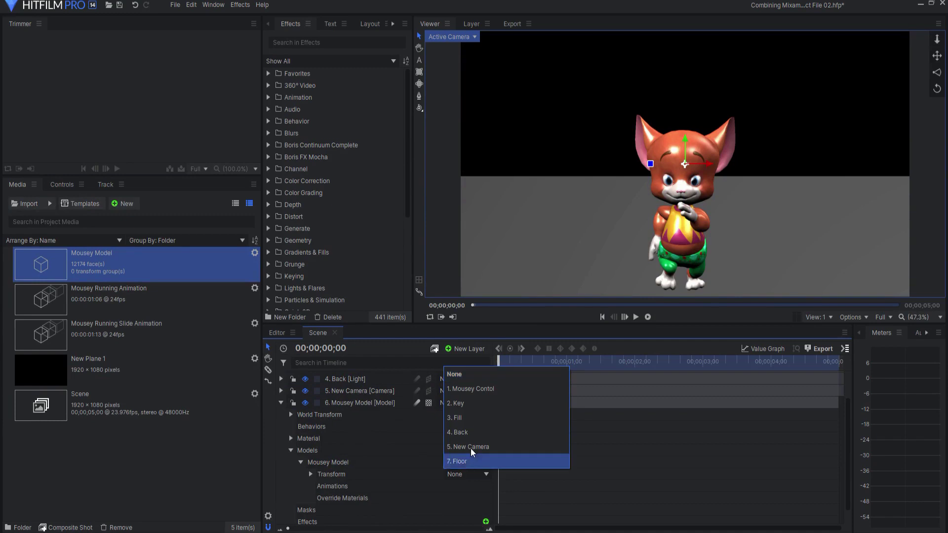
left_click(470, 390)
left_click(281, 402)
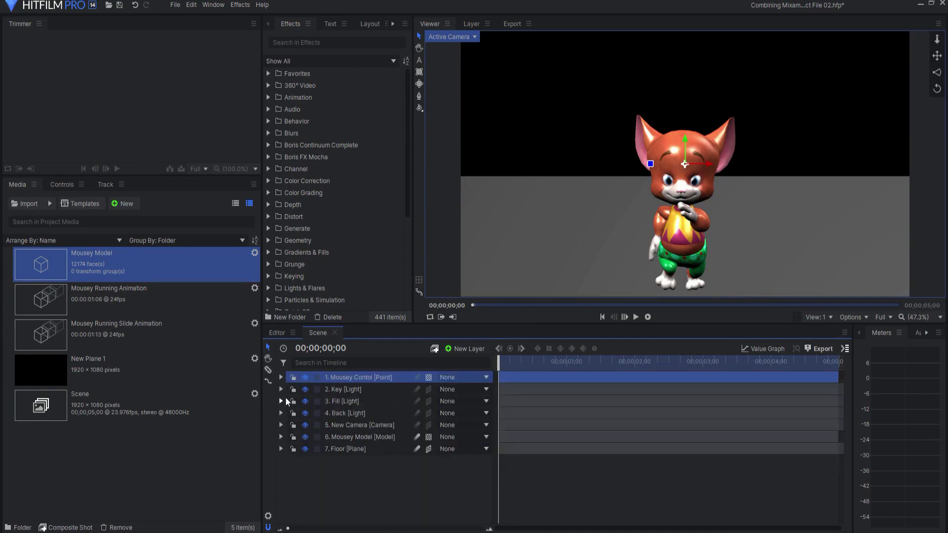
In Top view, make Mousey Contol a 3D layer and move its Z position to -873.5
left_click(449, 36)
left_click(455, 49)
left_click(450, 40)
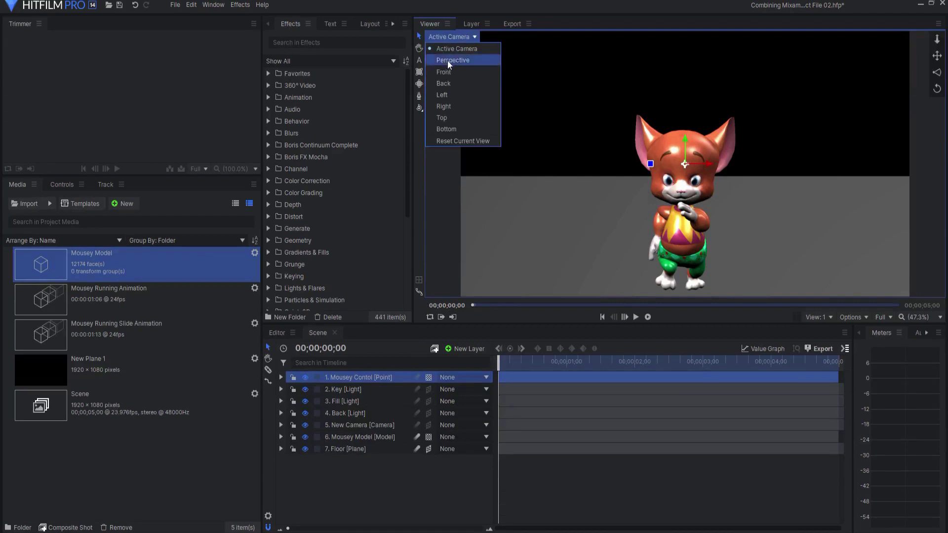
left_click(446, 117)
scroll(731, 124, "down", 5)
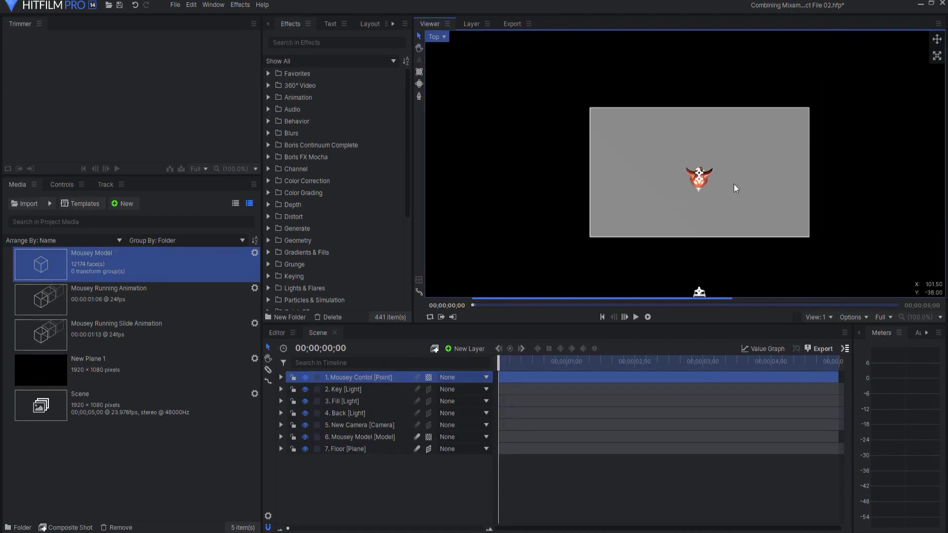
left_click(281, 378)
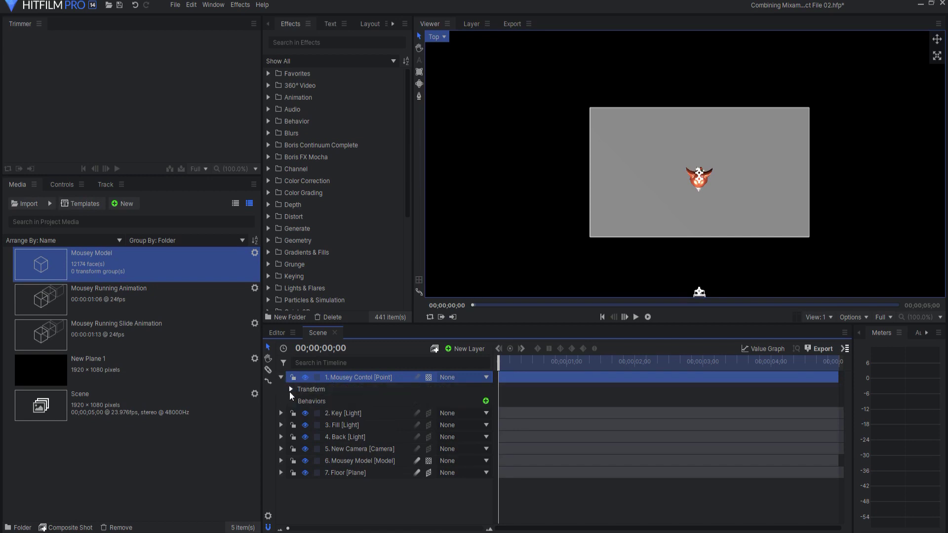
left_click(291, 390)
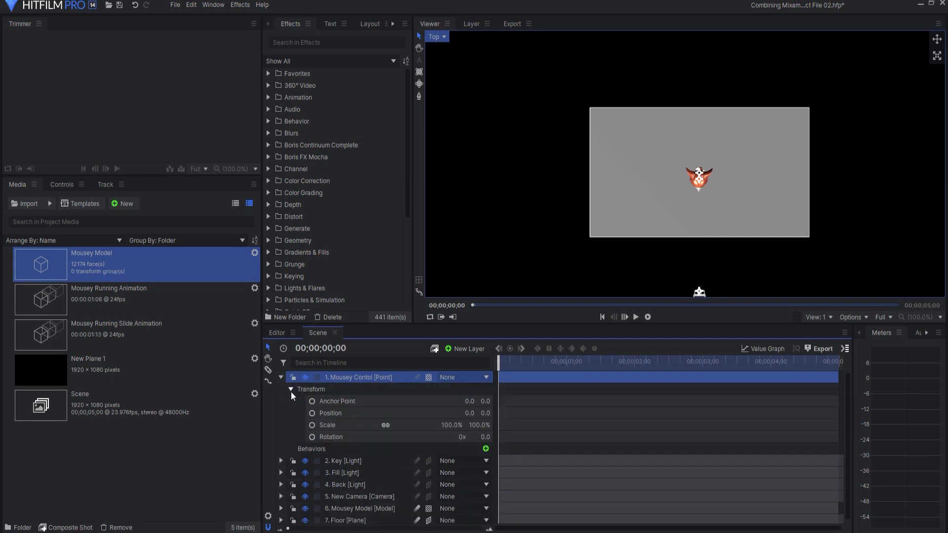
left_click(429, 378)
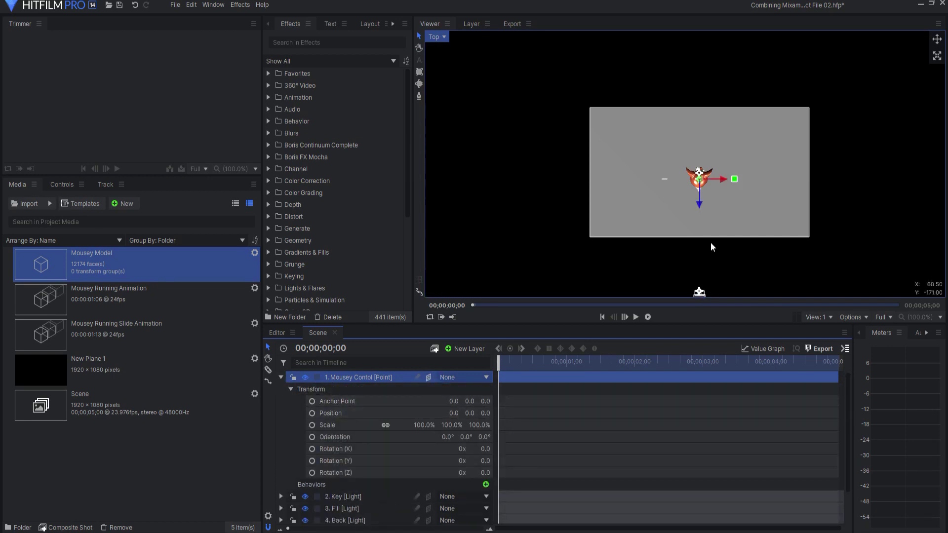
left_click_drag(700, 204, 705, 149)
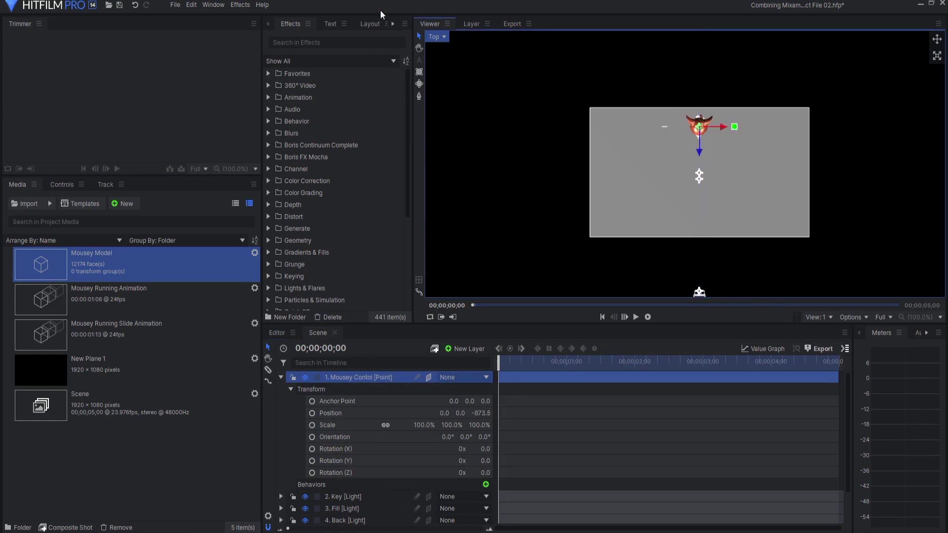
In Front view, set the control's anchor Y to -387 at Mousey's feet and scale to 25%
left_click(437, 37)
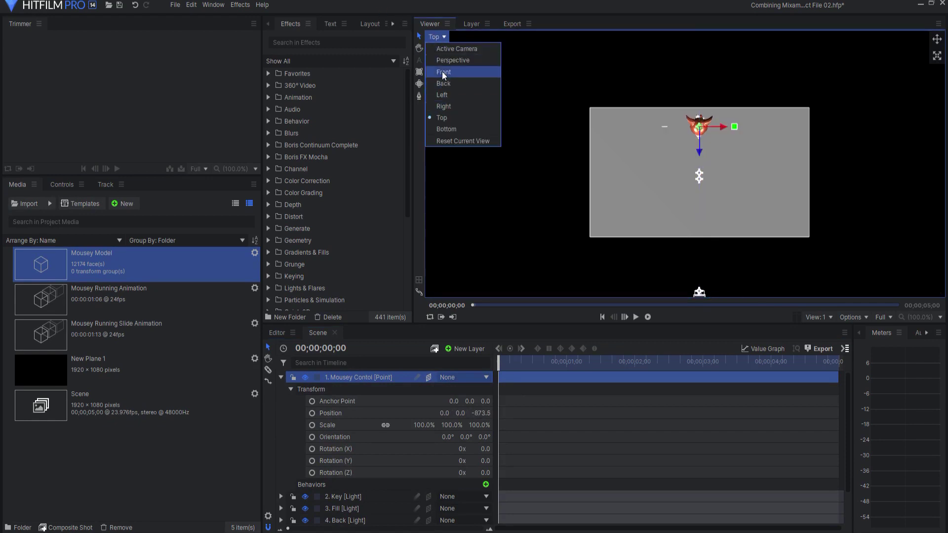
left_click(447, 71)
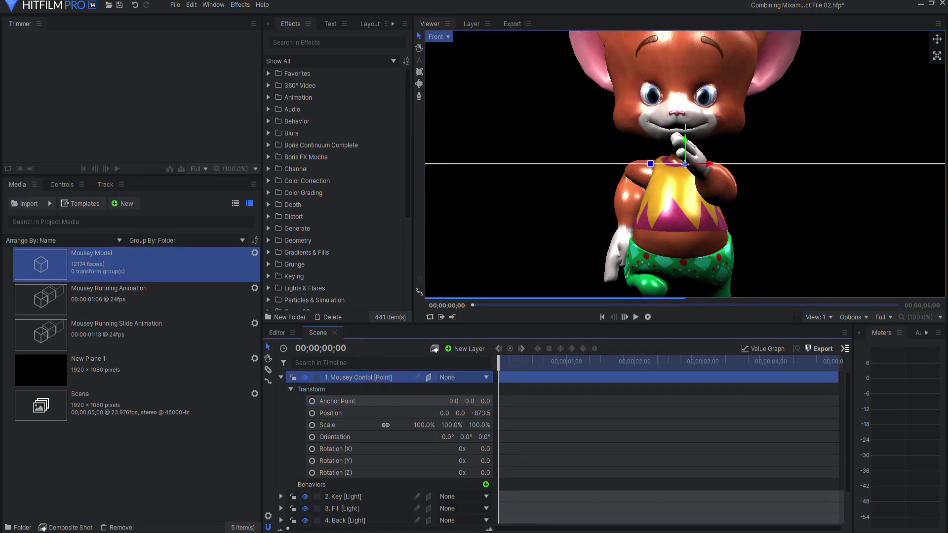
left_click_drag(469, 401, 442, 401)
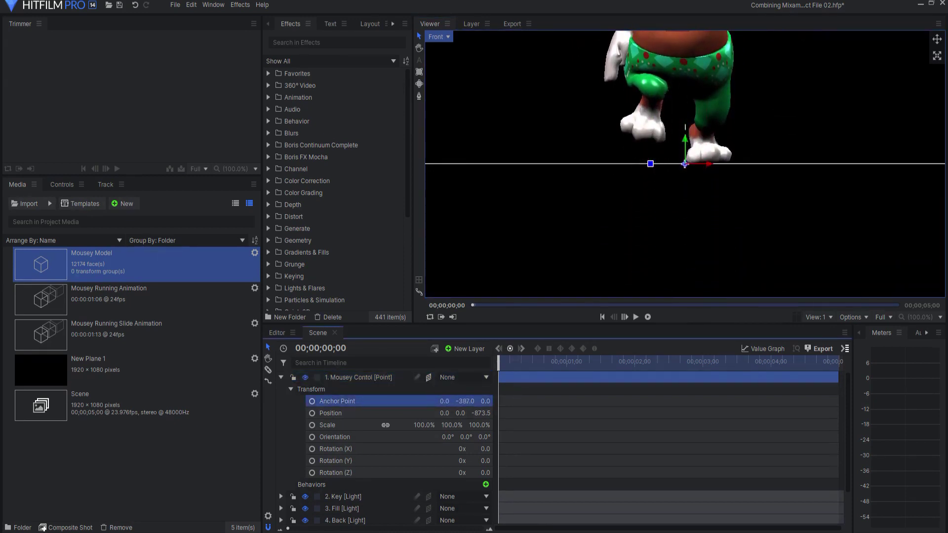
left_click(425, 424)
type("2")
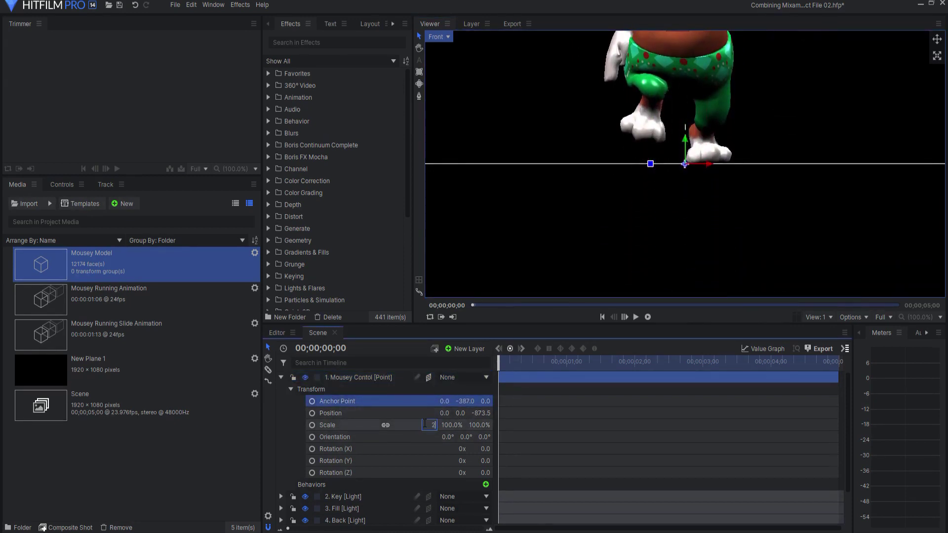
type("5")
key("Return")
Return the viewer to Top view and select the Mousey Model layer
left_click(436, 38)
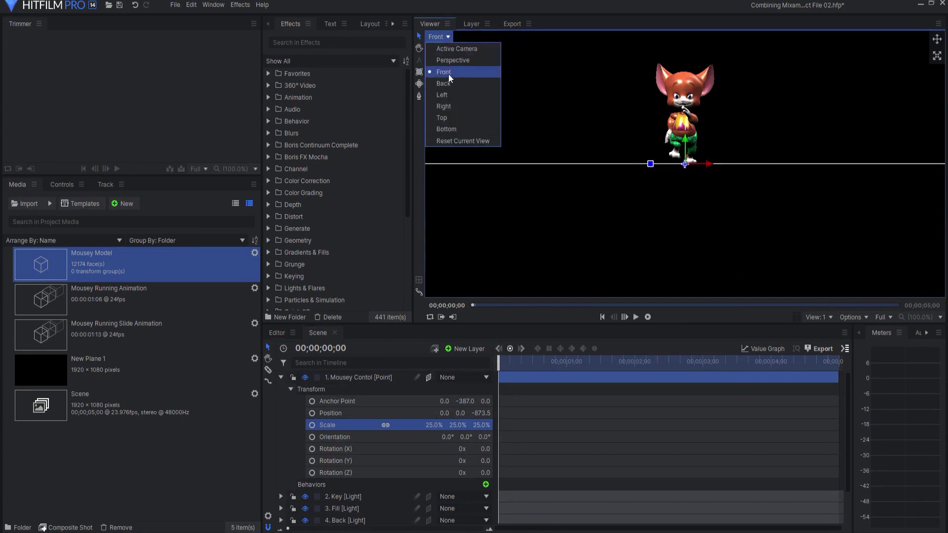
left_click(450, 118)
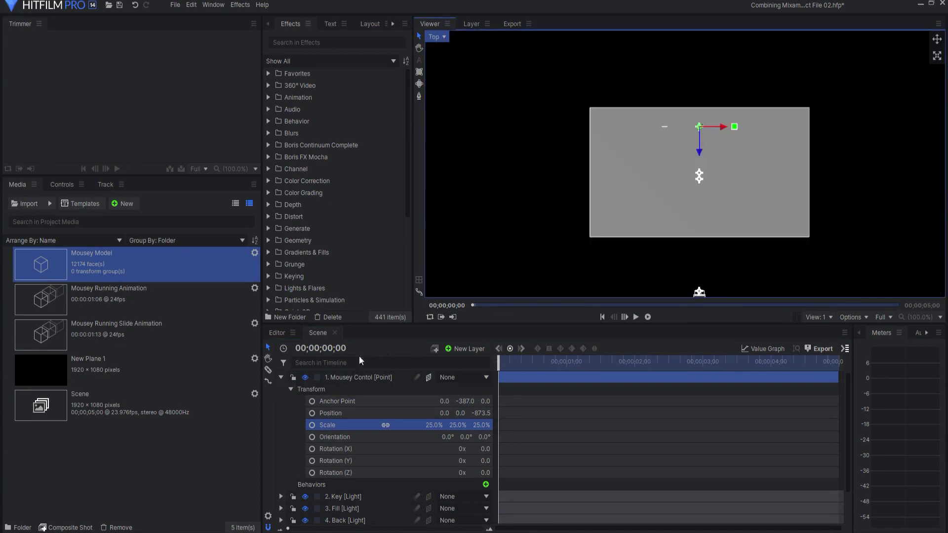
left_click(281, 378)
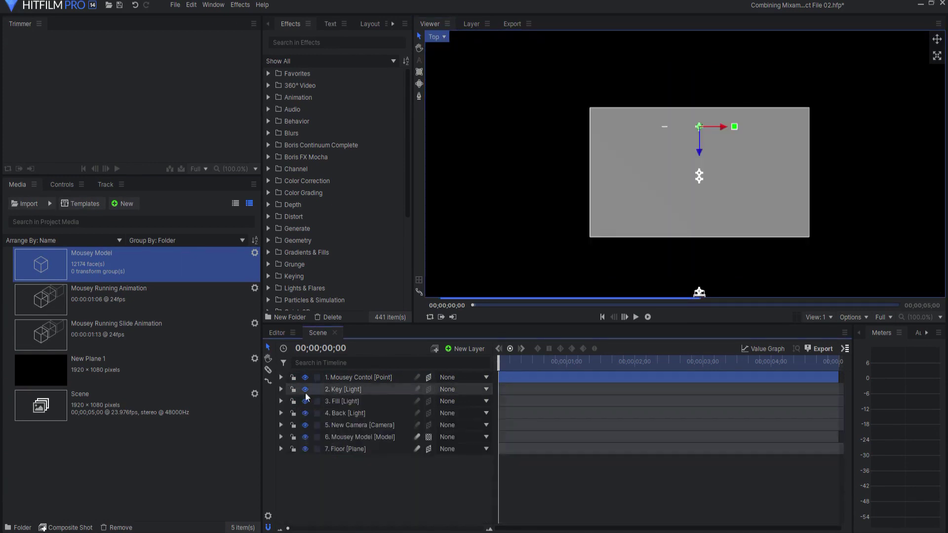
left_click(348, 438)
Attach Mousey Running Animation to the Mousey Model layer and scrub to 00;00;01;06
left_click(281, 437)
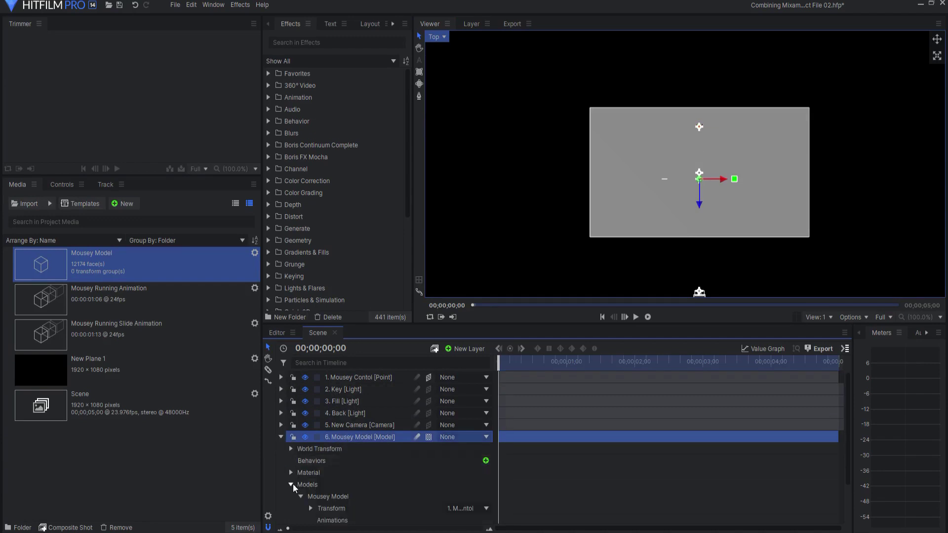
scroll(326, 496, "down", 2)
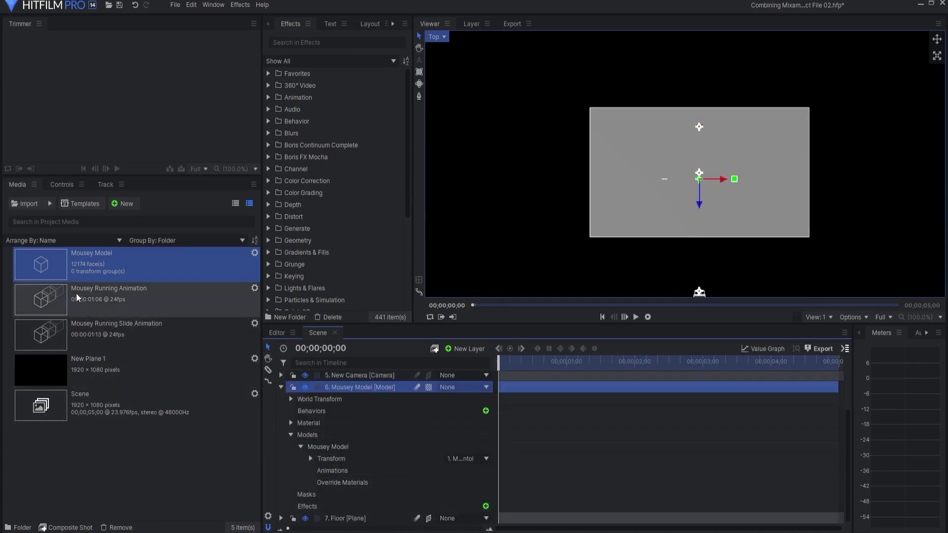
left_click_drag(76, 293, 343, 473)
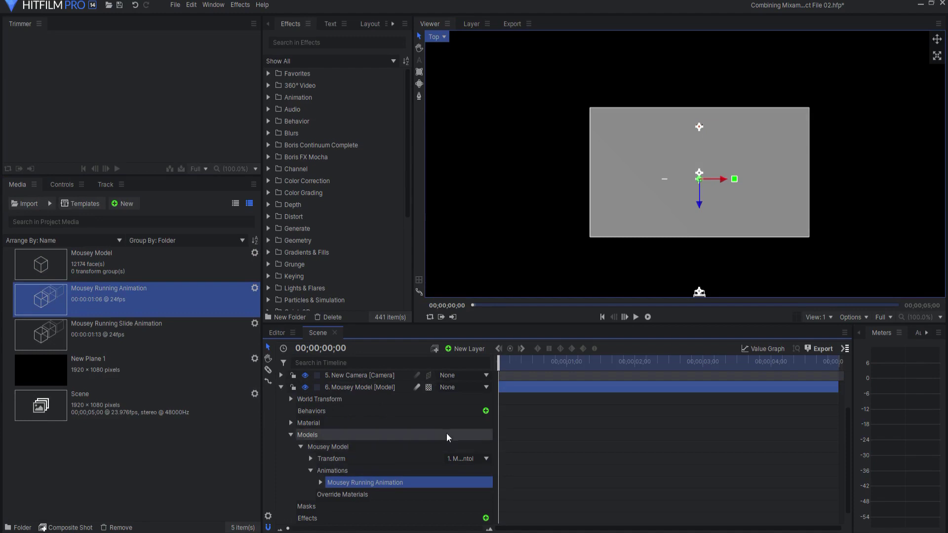
left_click_drag(502, 359, 581, 369)
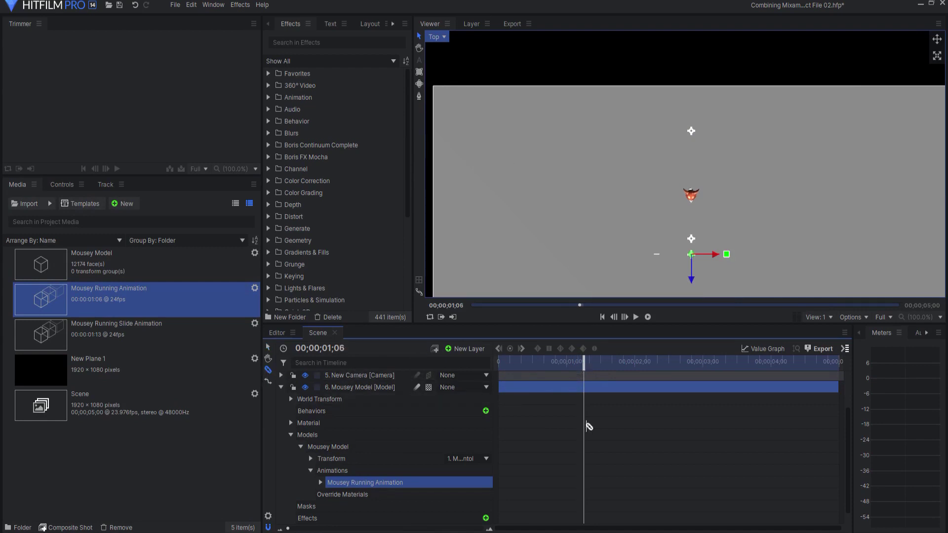
Split the Mousey Model layer at 00;00;01;06 and remove the running animation from the second layer
left_click(585, 388)
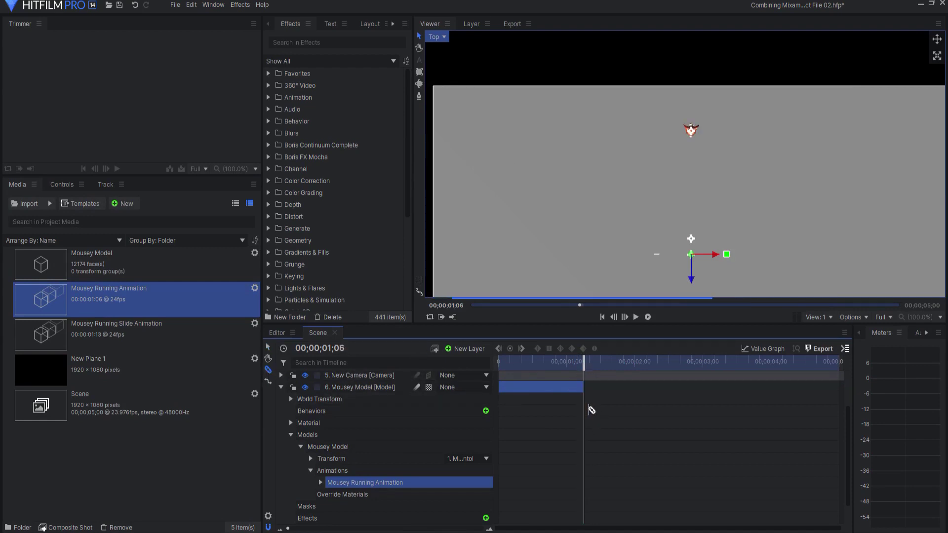
left_click(280, 387)
left_click(376, 447)
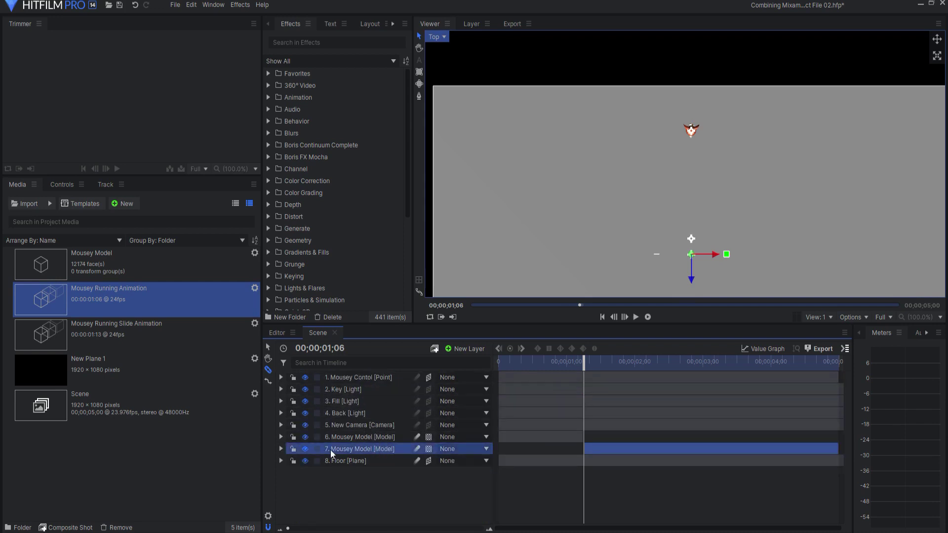
left_click(281, 449)
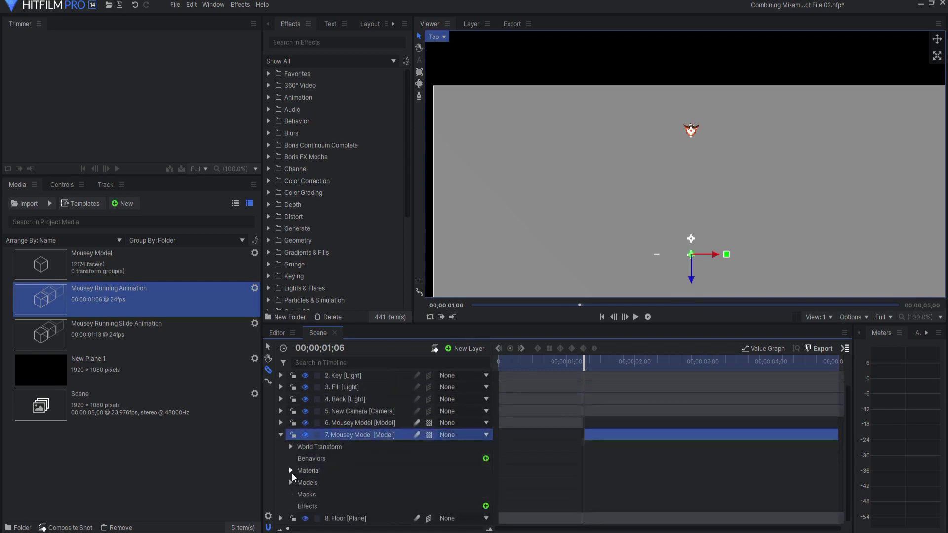
left_click(291, 483)
left_click(301, 482)
scroll(300, 482, "down", 1)
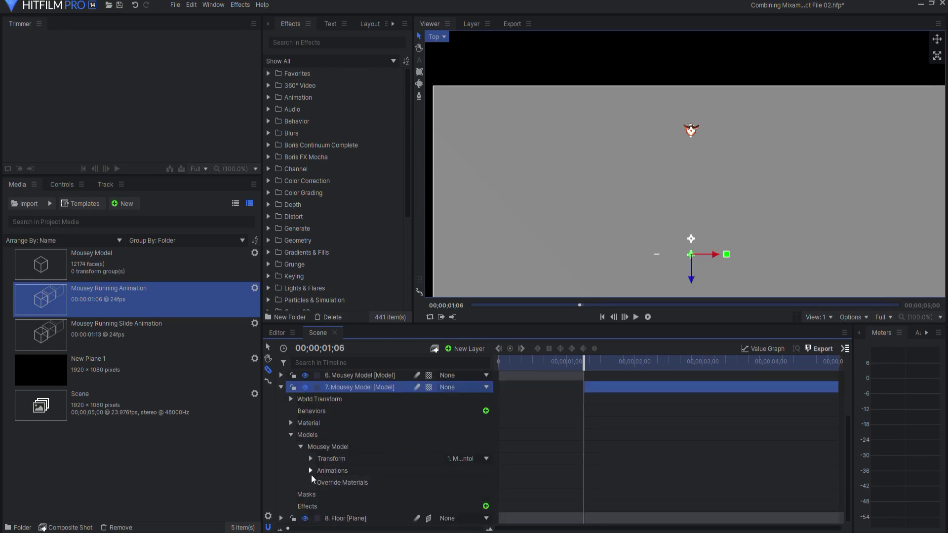
left_click(311, 472)
left_click(363, 483)
key("Delete")
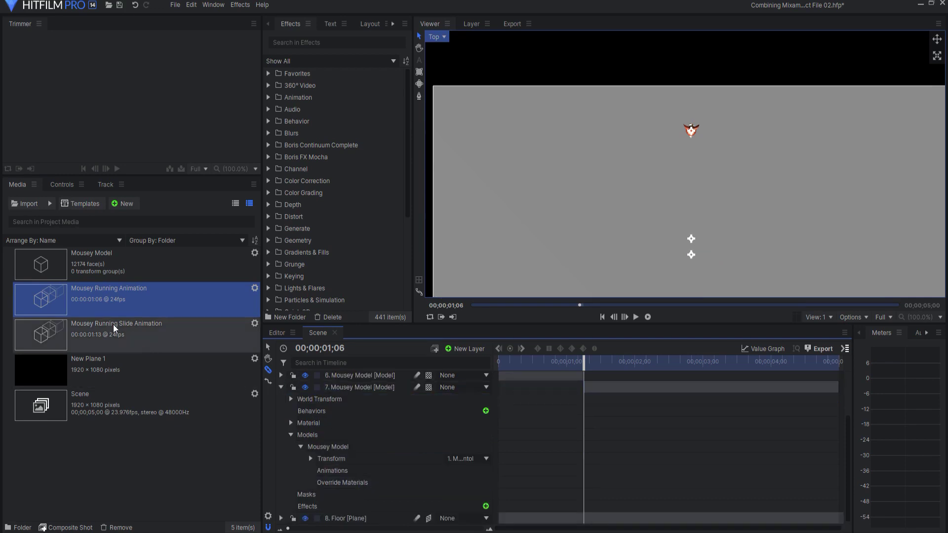
Give the second layer Mousey Running Slide Animation and park the playhead at 00;00;02;19
left_click_drag(114, 324, 335, 471)
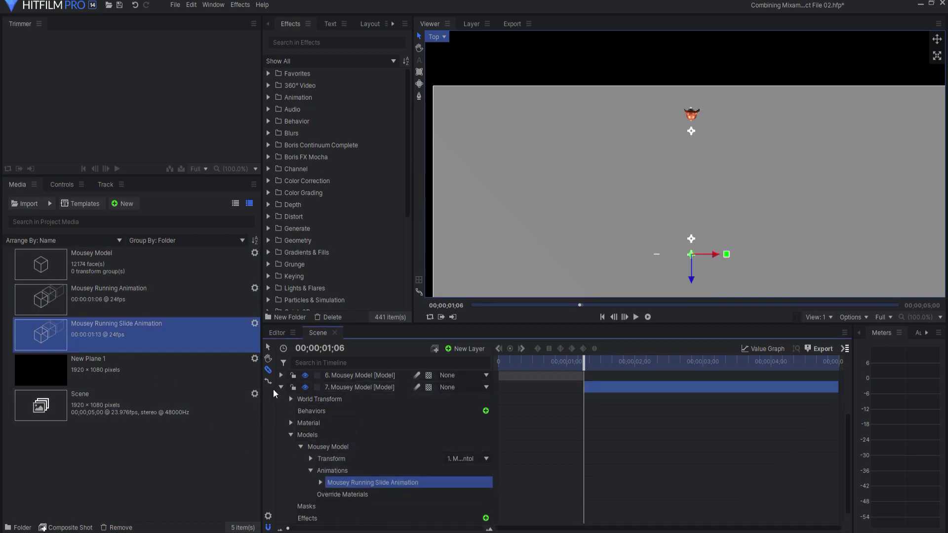
left_click_drag(589, 365, 705, 345)
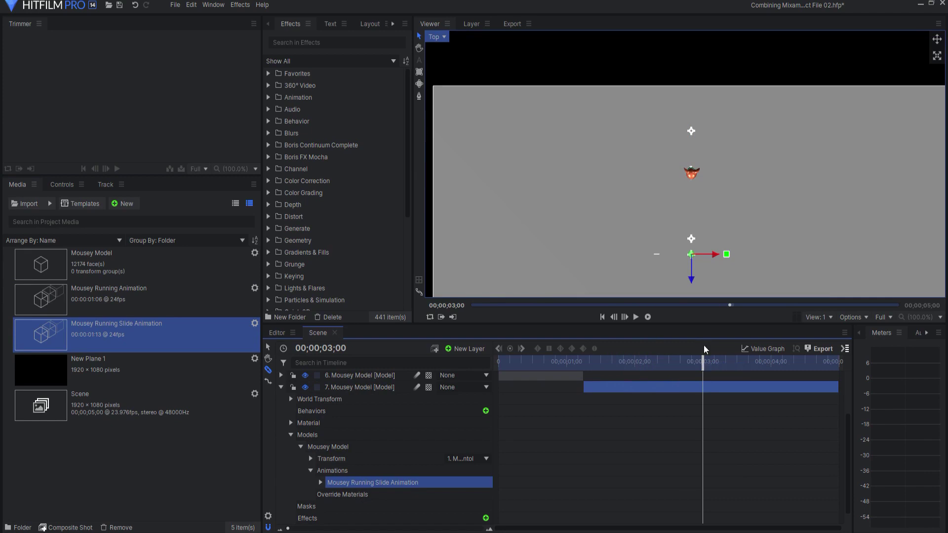
key("Left")
key("Left")
key("Left")
key("Left")
key("Left")
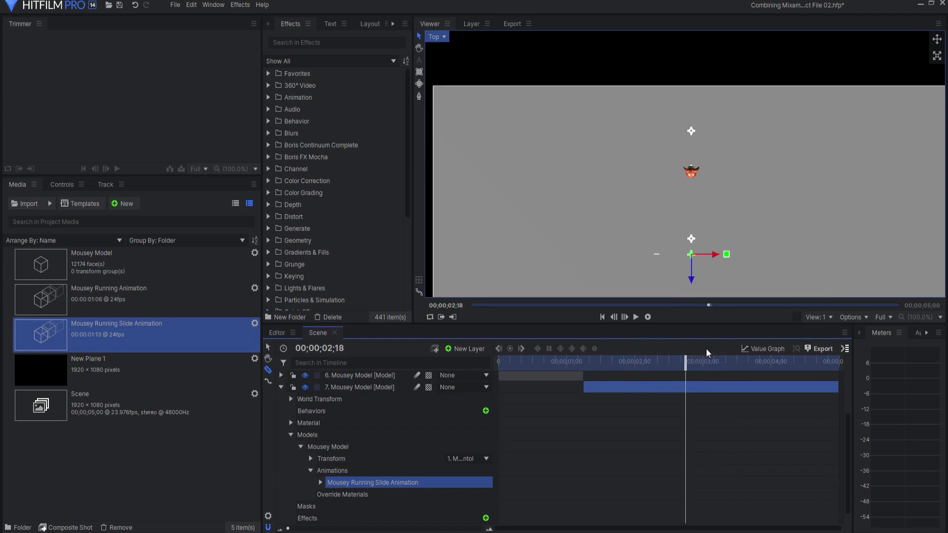
left_click(281, 387)
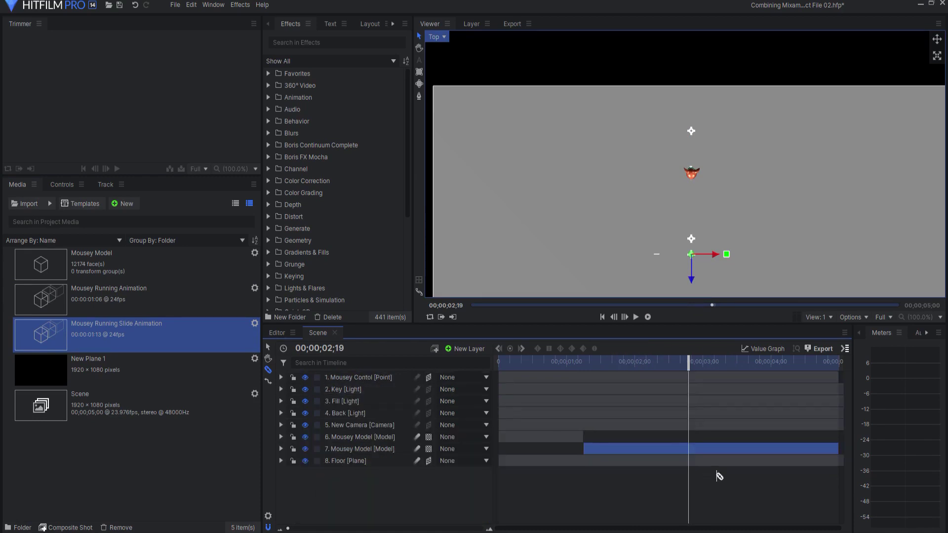
Slice layer 7 at 02;19 and swap layer 8's slide animation for Mousey Running Animation
left_click(691, 450)
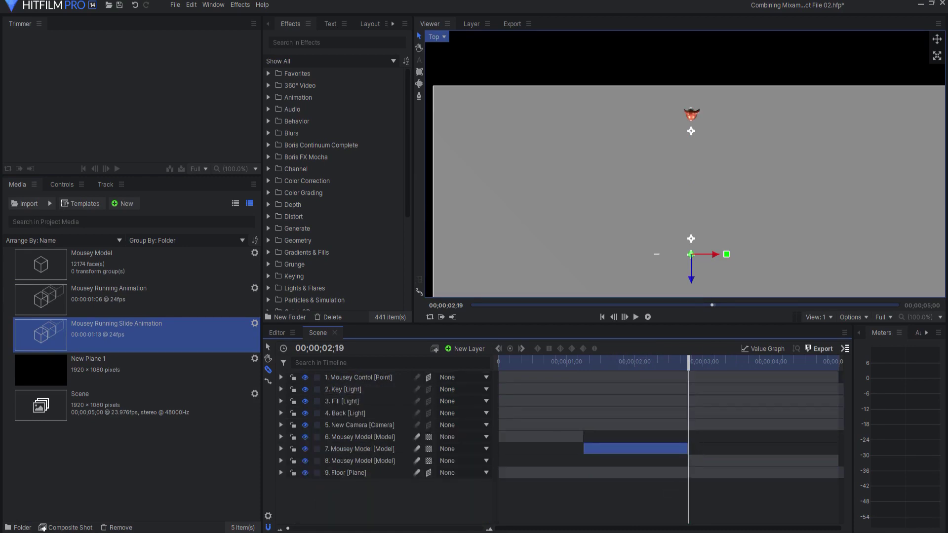
left_click(355, 464)
left_click(281, 461)
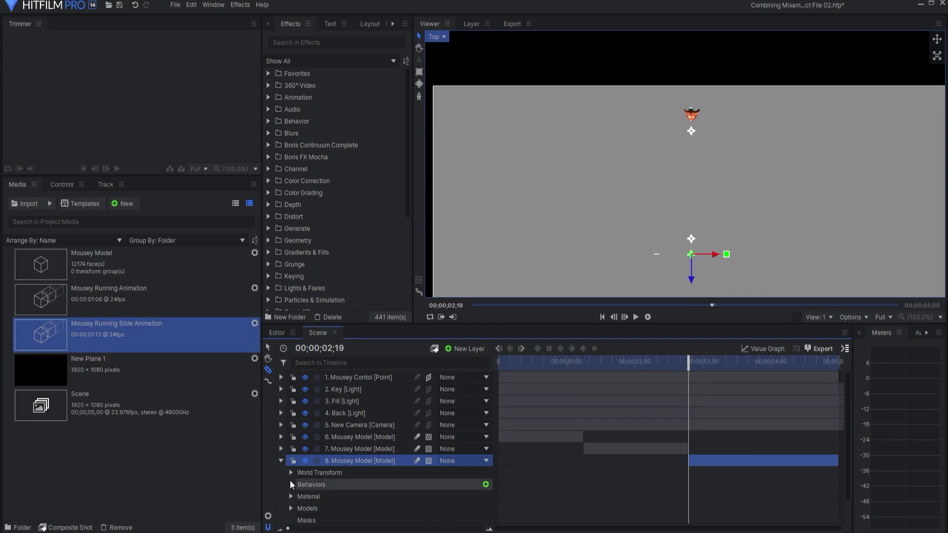
scroll(289, 480, "down", 2)
left_click(291, 482)
left_click(301, 495)
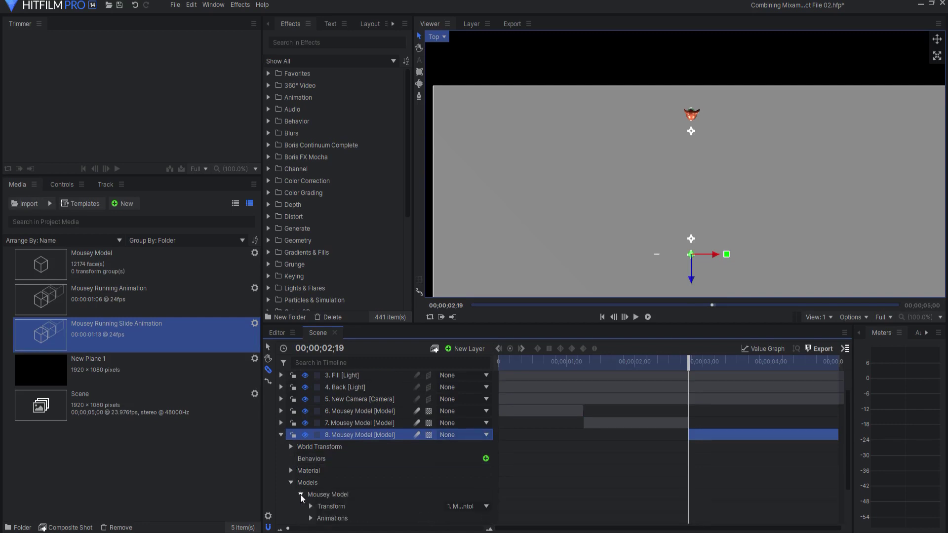
scroll(302, 494, "down", 2)
left_click(311, 472)
left_click(359, 484)
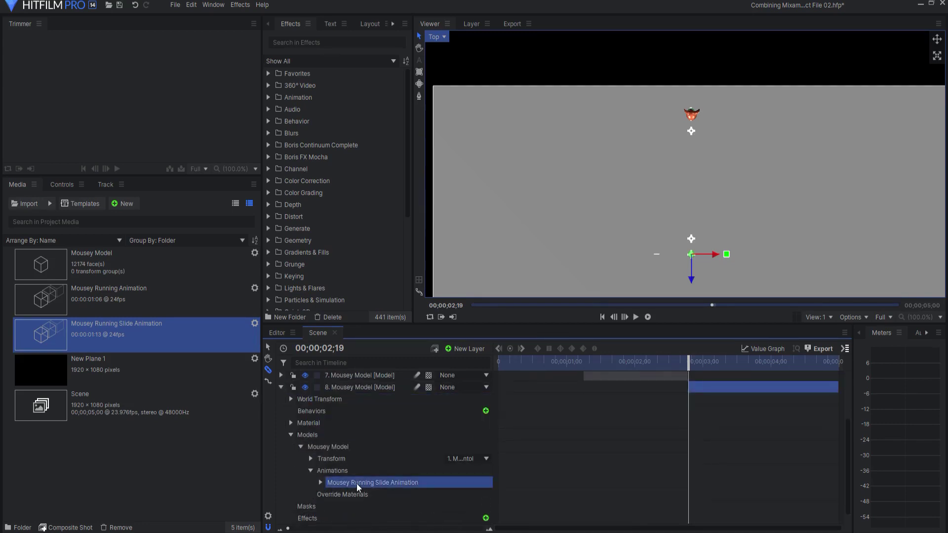
key("Delete")
left_click_drag(118, 316, 332, 469)
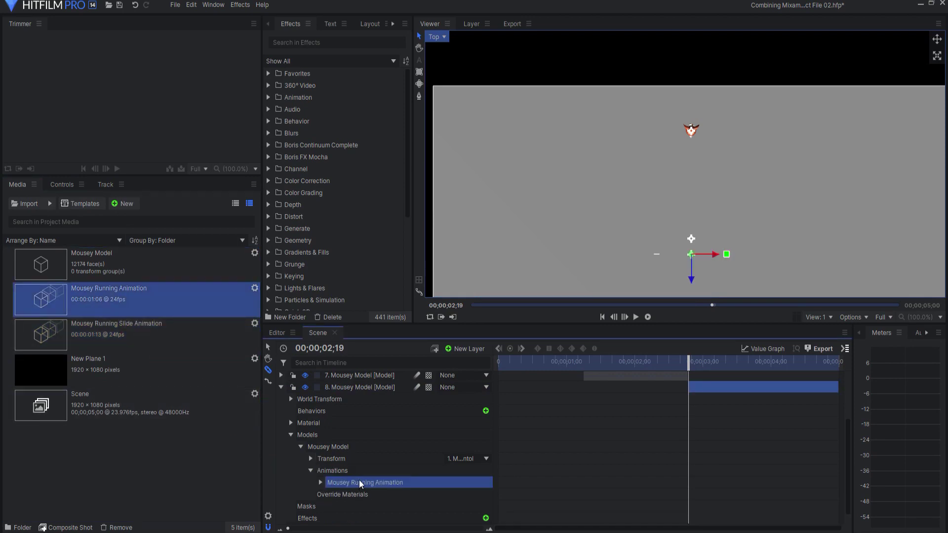
left_click(282, 387)
At frame 0, move Mousey Contol back along Z and set a hold Position keyframe
left_click(334, 493)
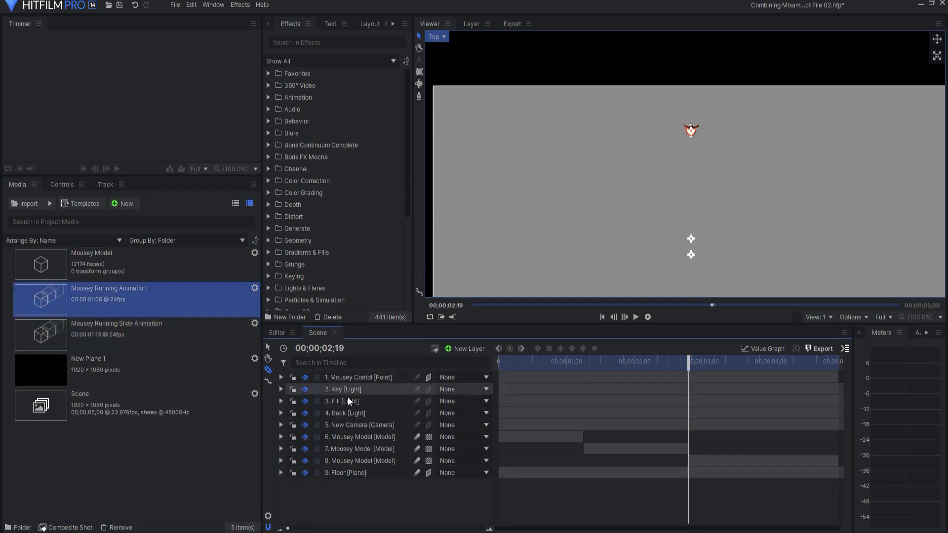
left_click(603, 317)
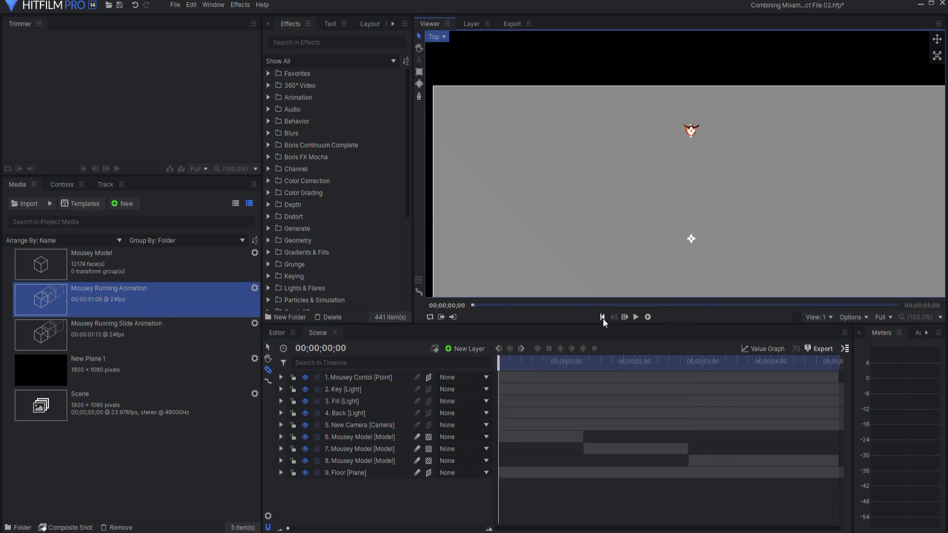
left_click(351, 376)
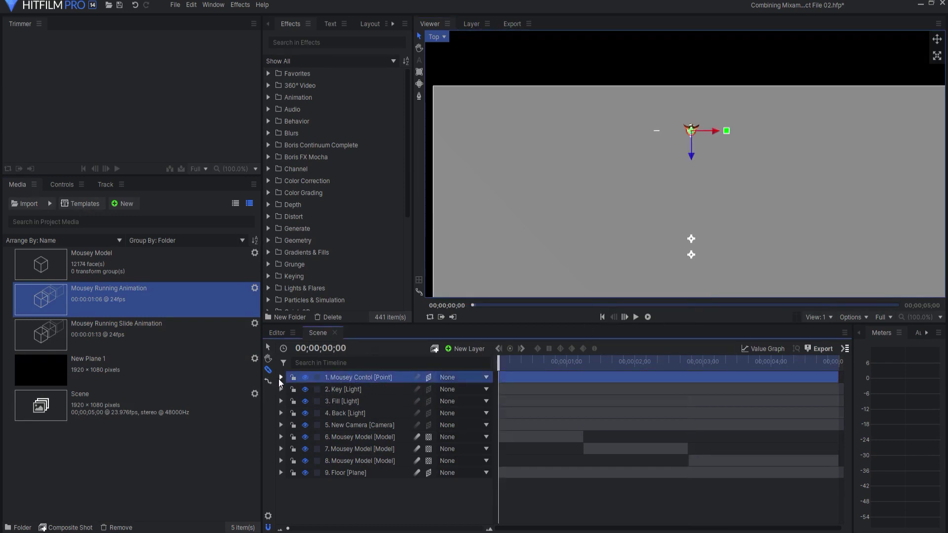
left_click(280, 378)
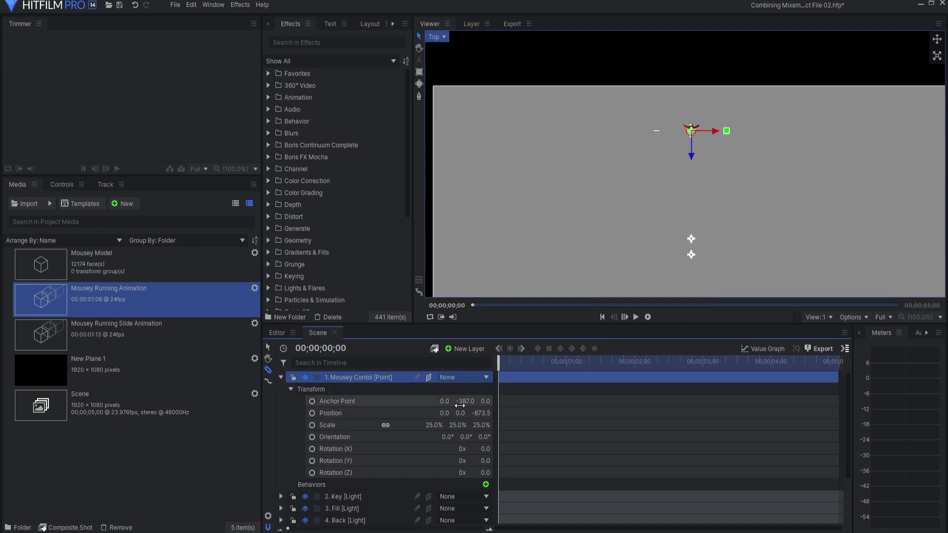
left_click_drag(481, 413, 460, 413)
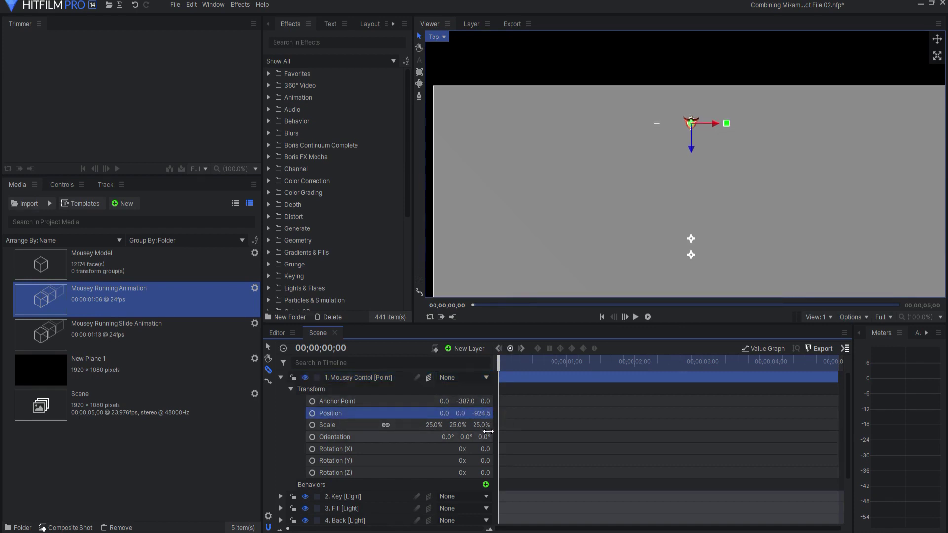
left_click(312, 414)
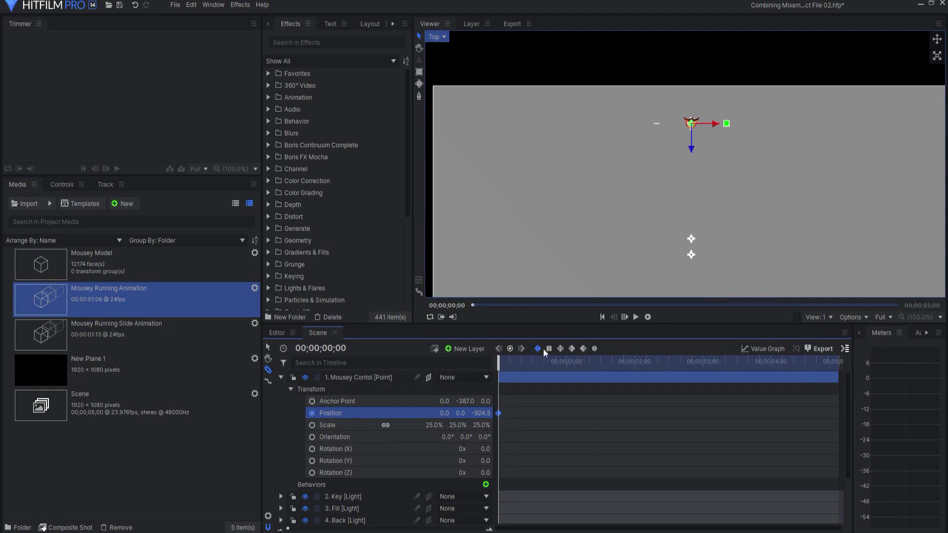
left_click(549, 349)
At 01;06, shift the control's Z to -359.6 so Mousey continues from the previous pose
left_click(584, 362)
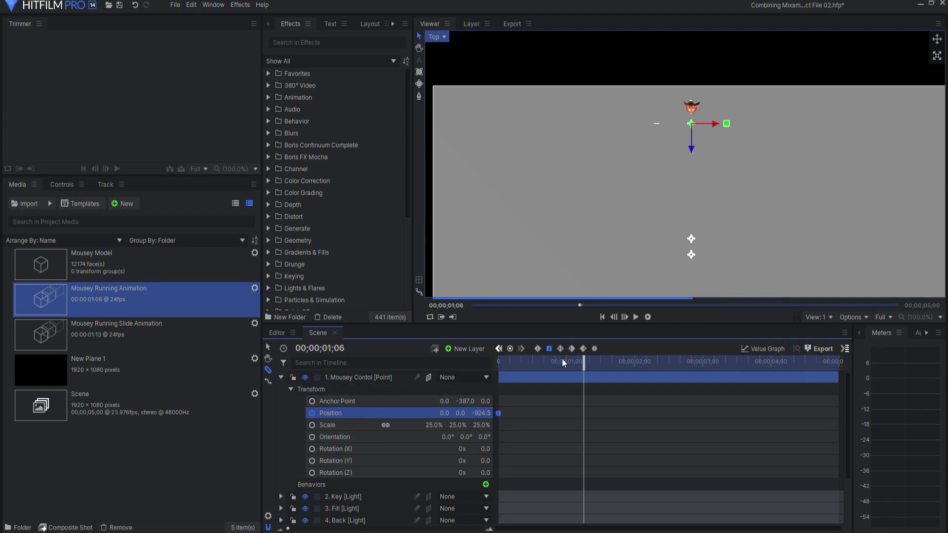
scroll(578, 413, "down", 3)
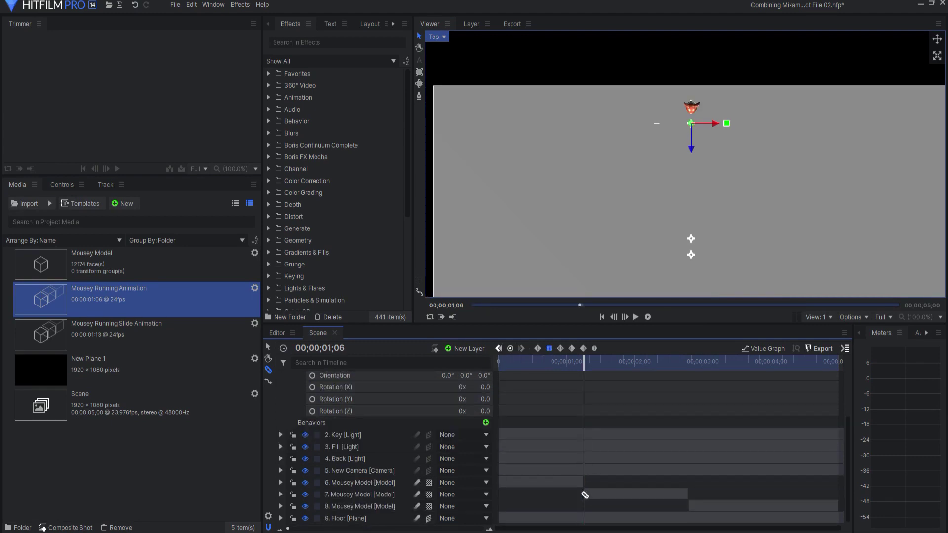
scroll(595, 437, "up", 3)
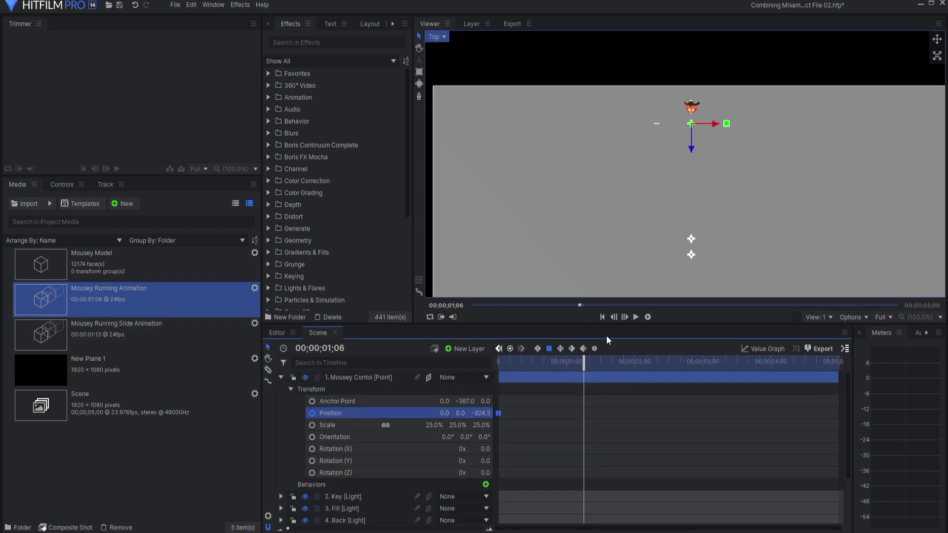
key("Left")
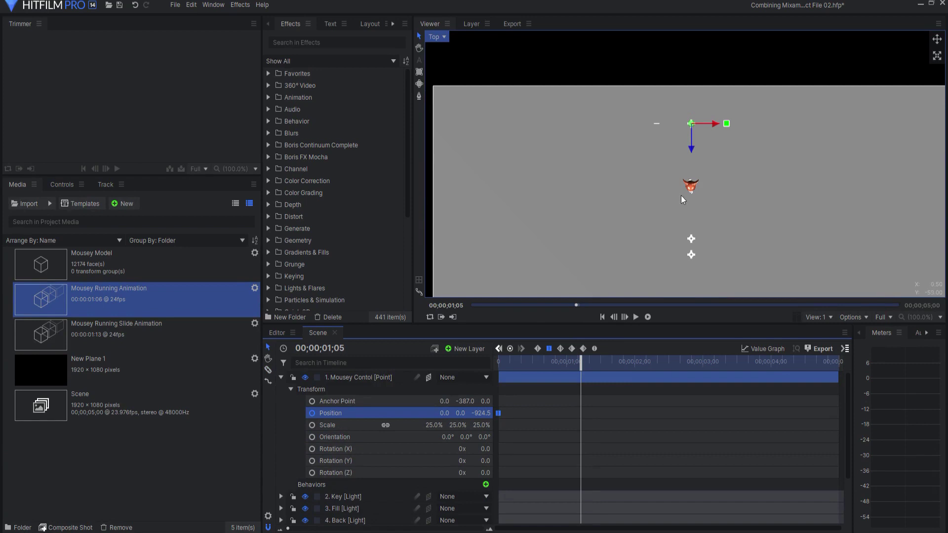
key("Right")
left_click_drag(694, 153, 693, 231)
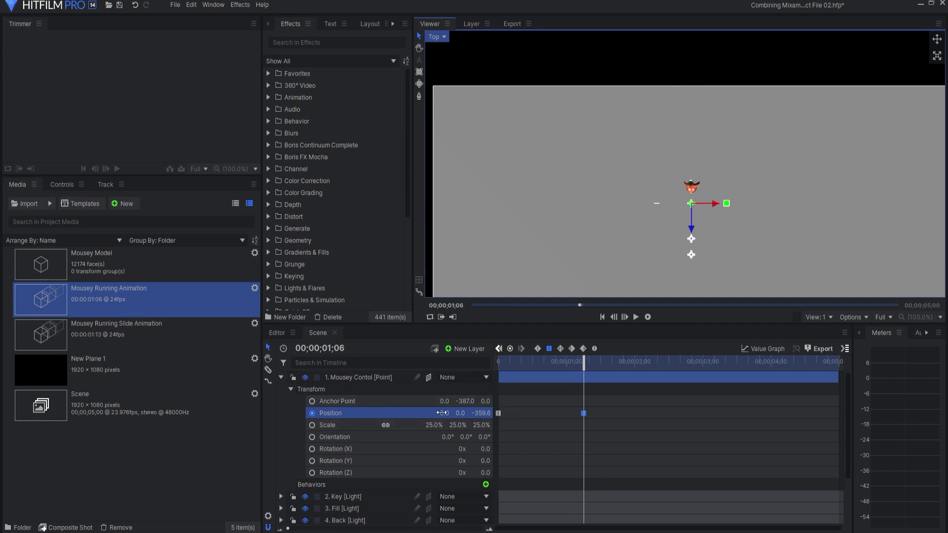
At 02;19, add a Position keyframe with Z -47.8 matching the previous frame's pose
left_click(689, 361)
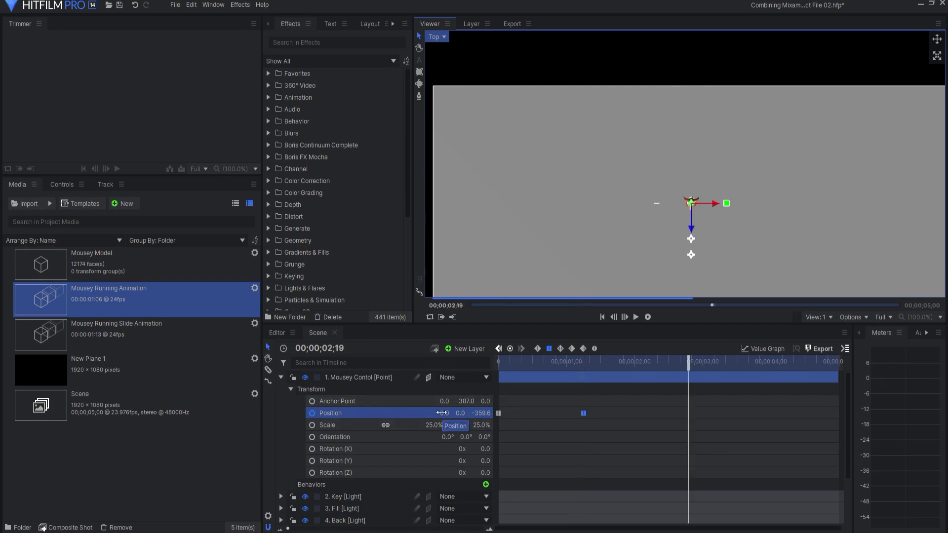
left_click(510, 349)
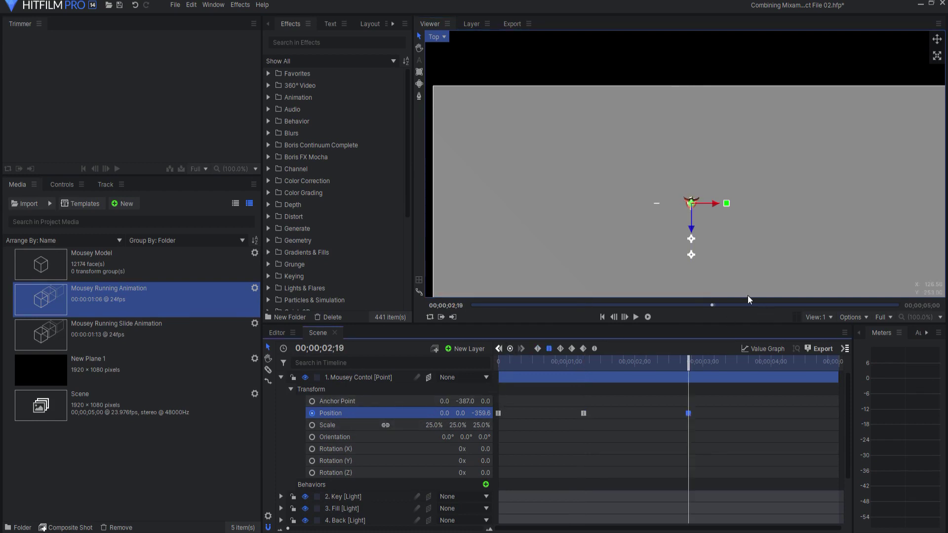
key("Left")
key("Right")
left_click_drag(692, 247, 691, 250)
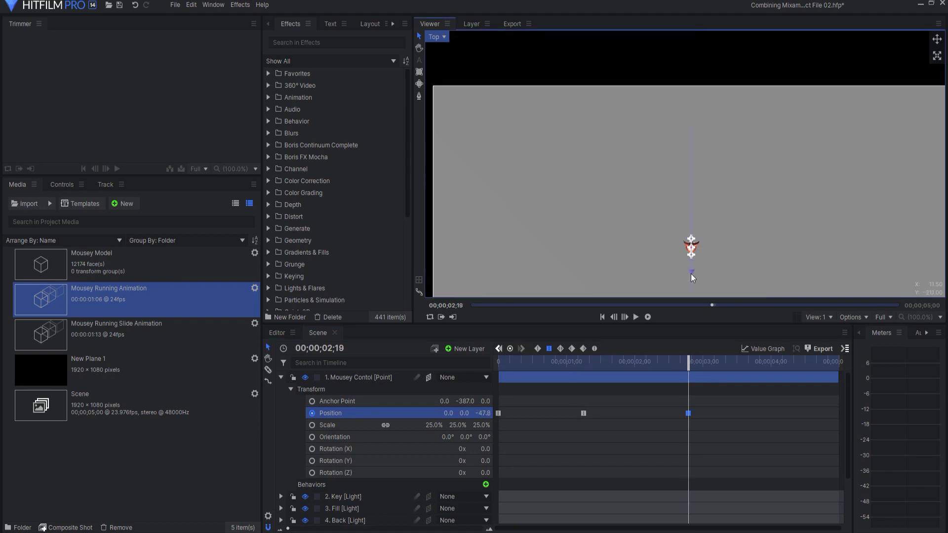
key("Right")
key("Left")
key("Left")
key("Right")
left_click(281, 377)
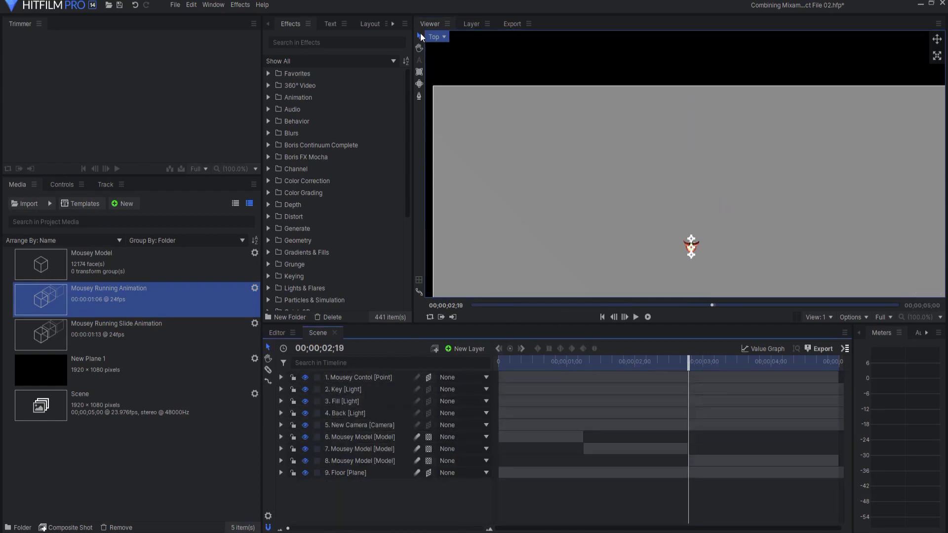
Switch the viewer to Active Camera and play the run-slide-run sequence through to 04;19
left_click(434, 37)
left_click(446, 48)
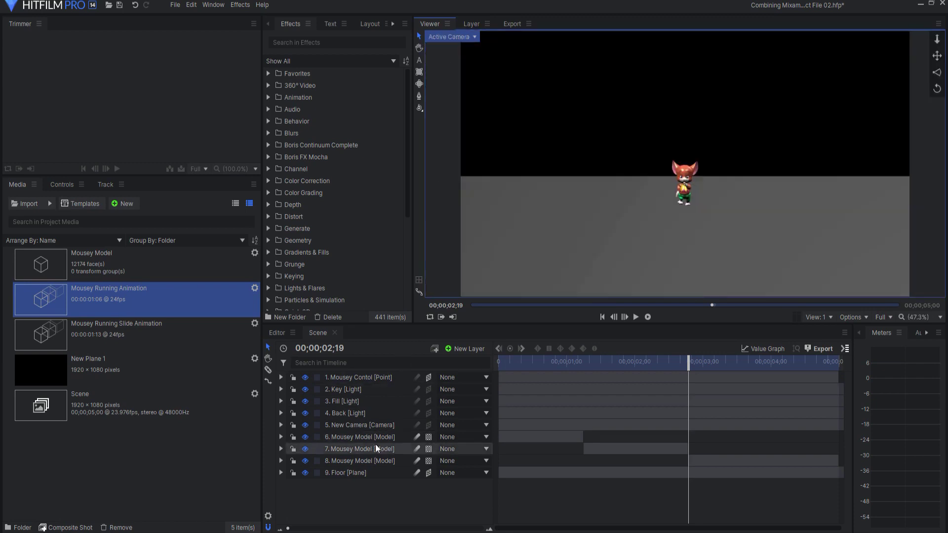
left_click(636, 317)
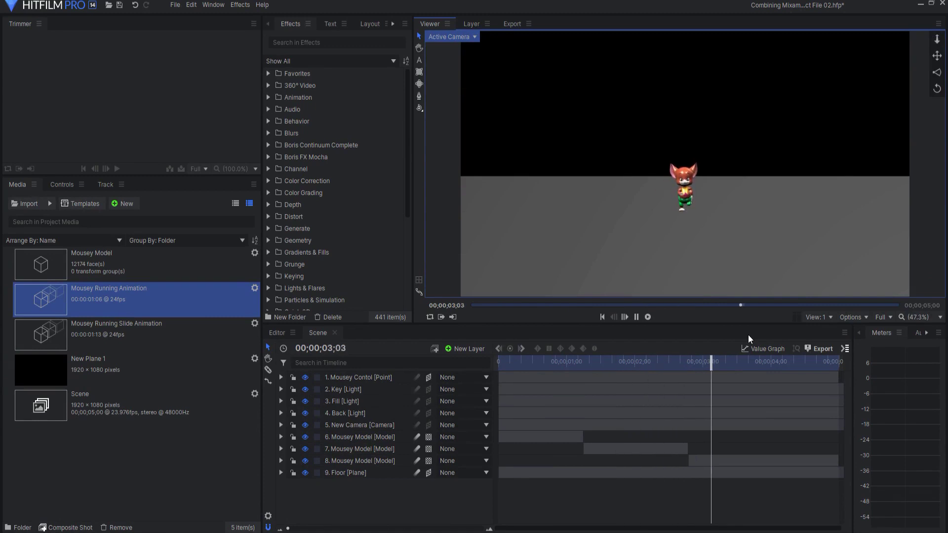
left_click(636, 317)
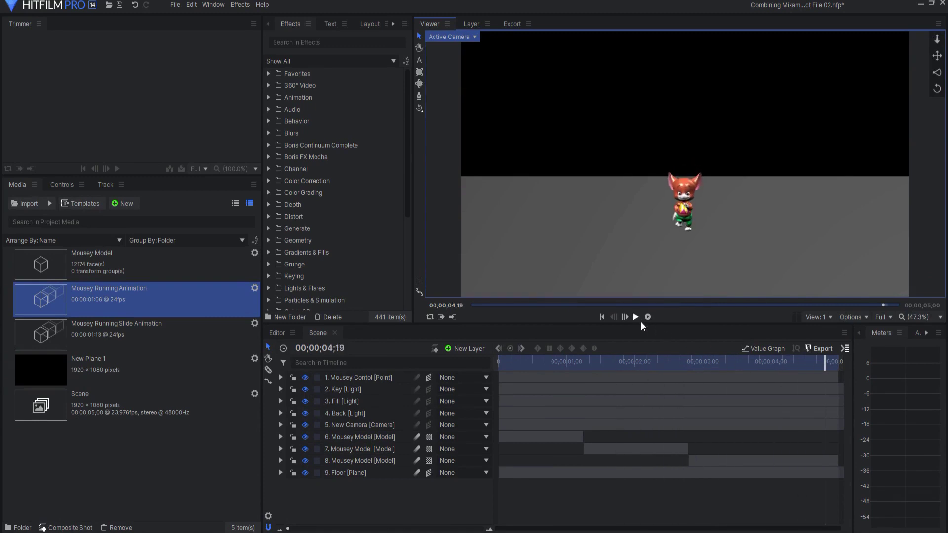